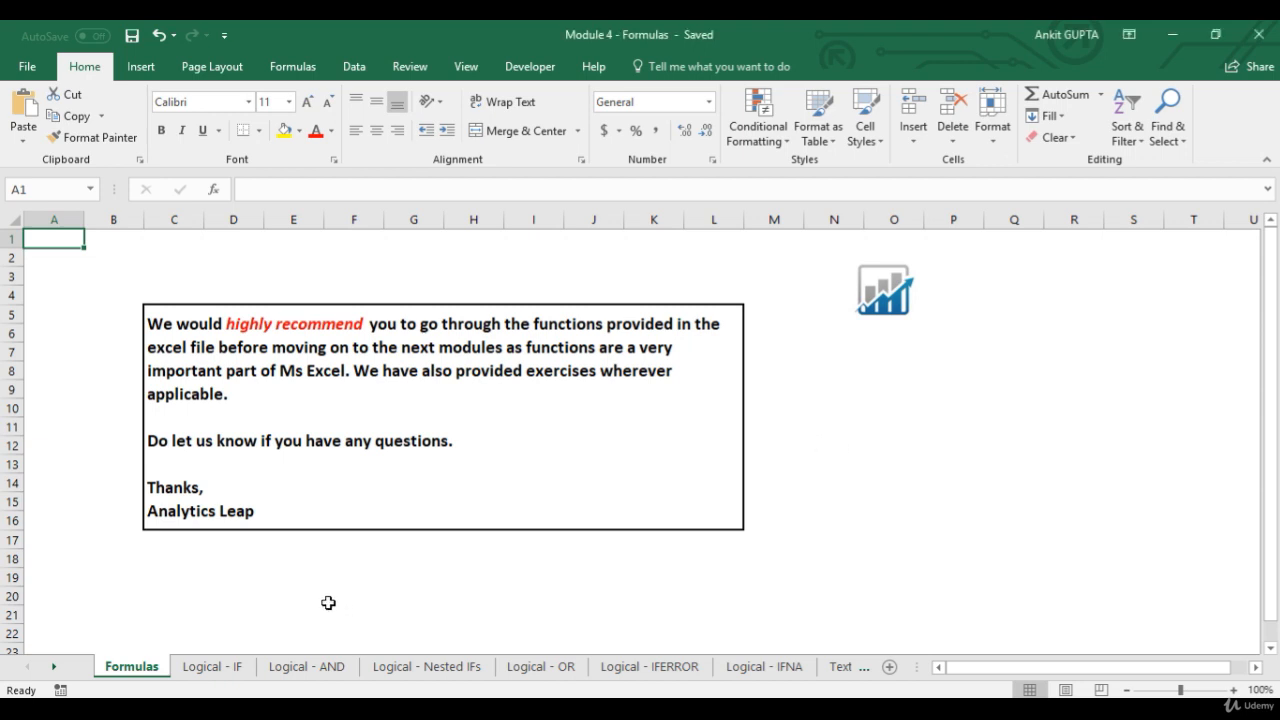
Open the Logical - IF sheet and clear the Pass or Fail results in C22:C25 of the example table.
{"action": "left_click", "coordinate": [229, 676]}
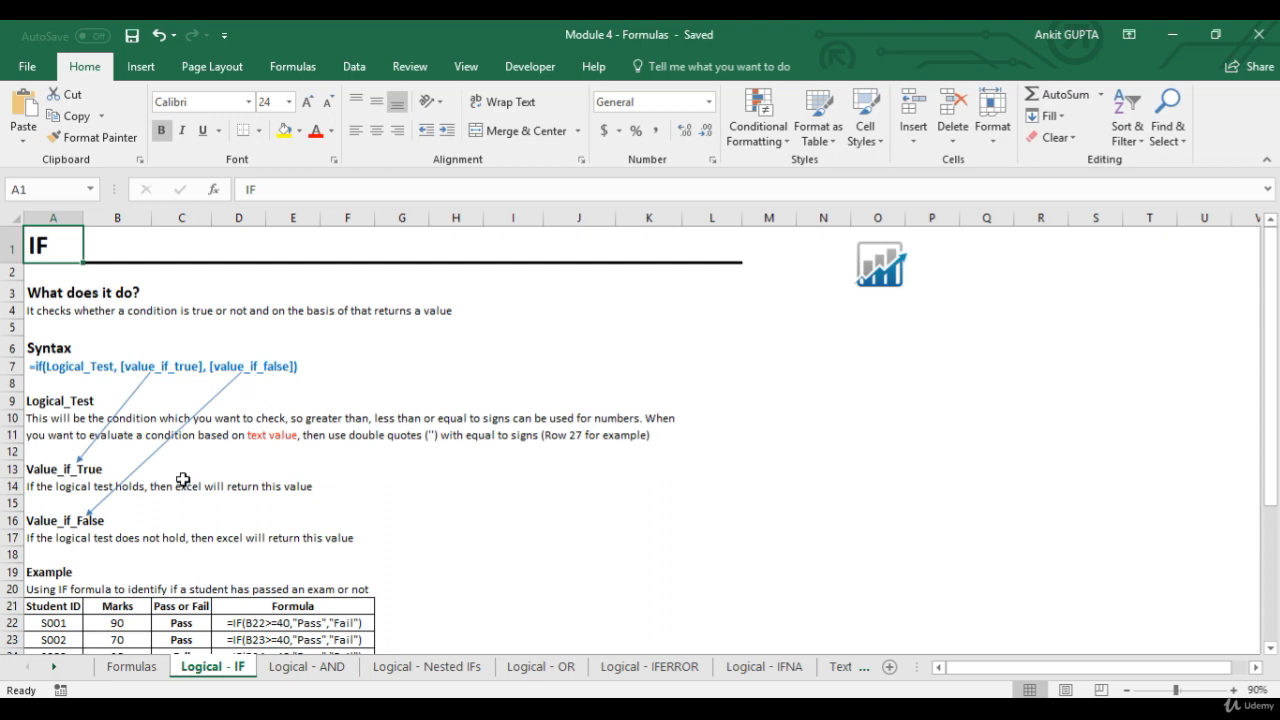
{"action": "scroll", "coordinate": [183, 480], "scroll_direction": "down", "scroll_amount": 1}
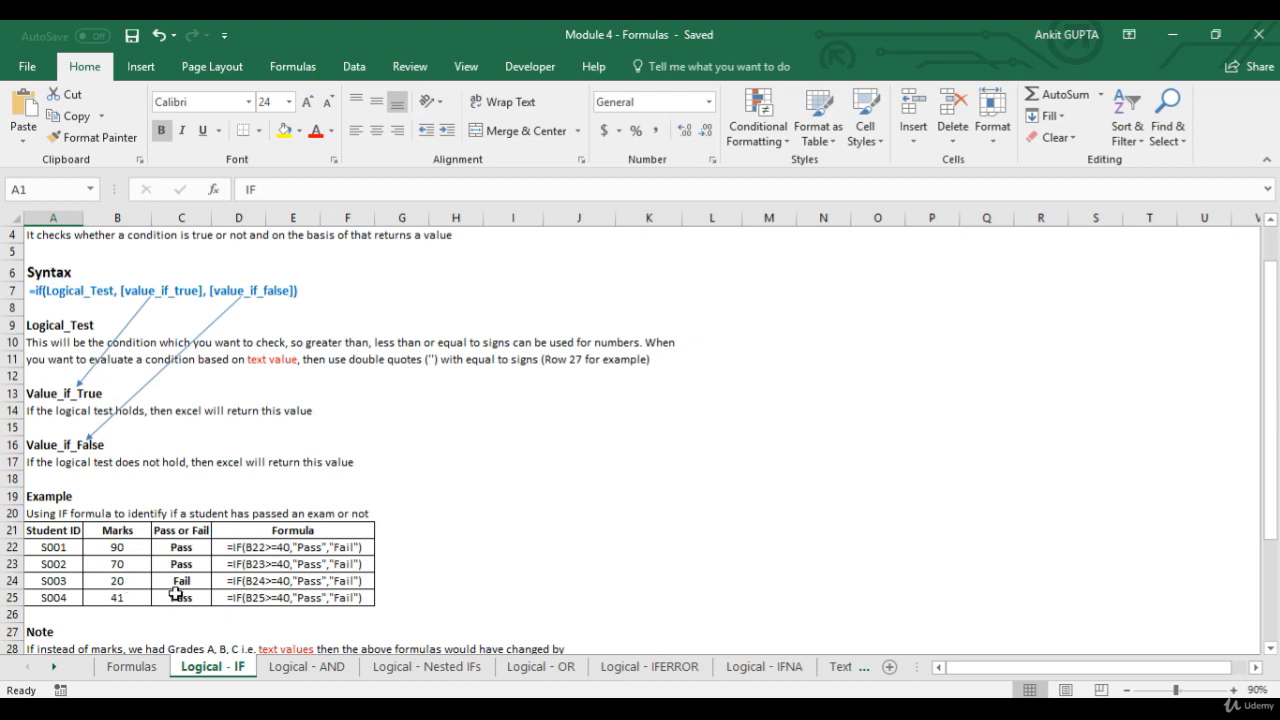
{"action": "left_click", "coordinate": [181, 547]}
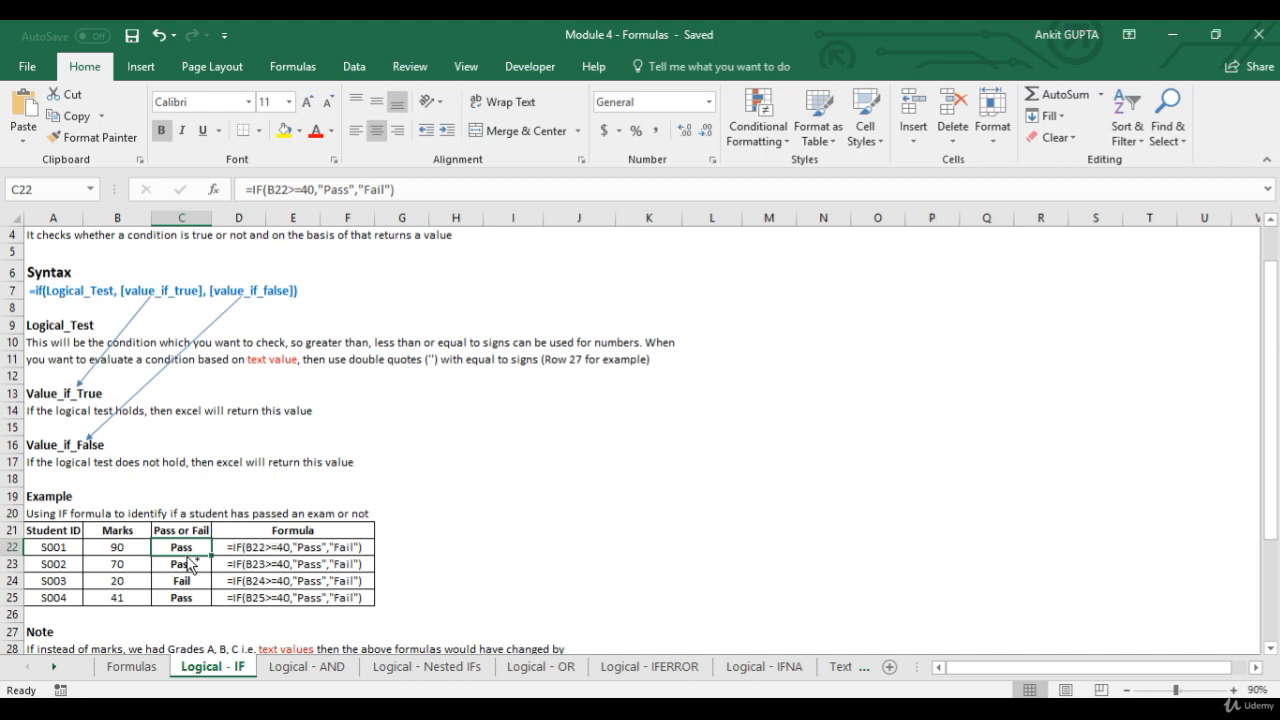
{"action": "key", "text": "ctrl+shift+Down"}
{"action": "key", "text": "Delete"}
{"action": "key", "text": "Up"}
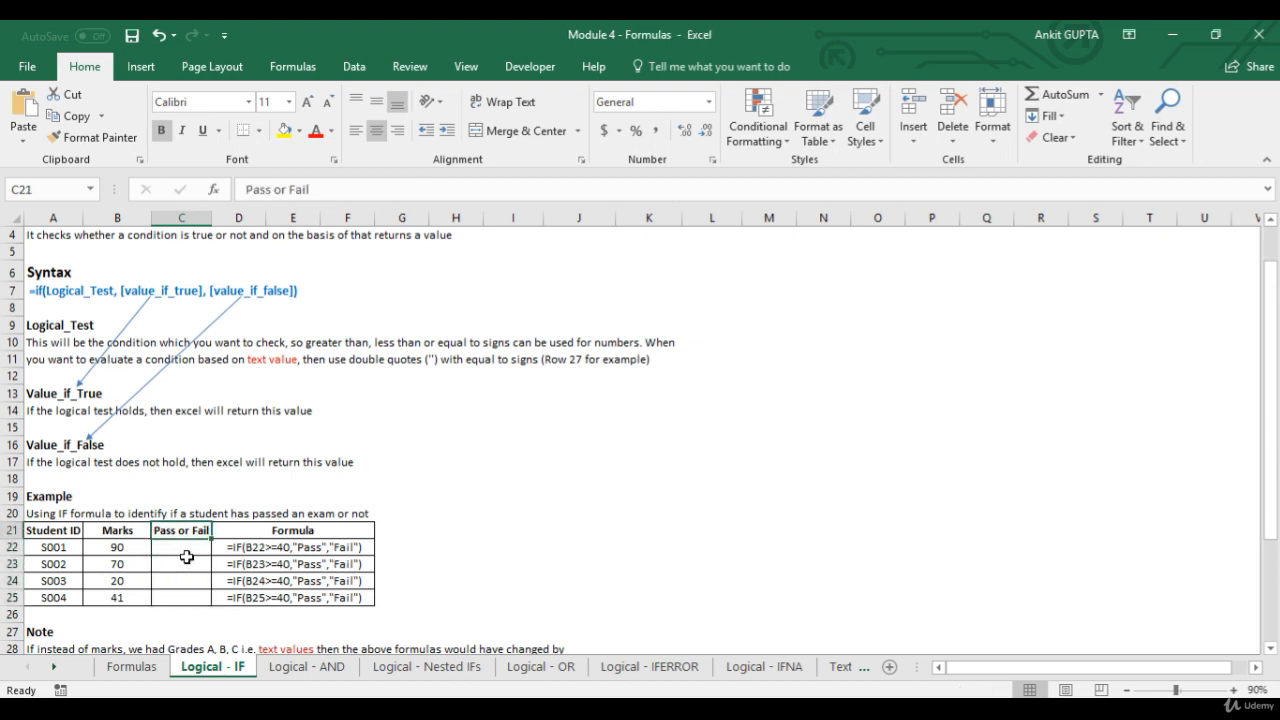
Enter the formula =IF(B22>=40,"Pass","Fail") in cell C22 for student S001.
{"action": "key", "text": "Down"}
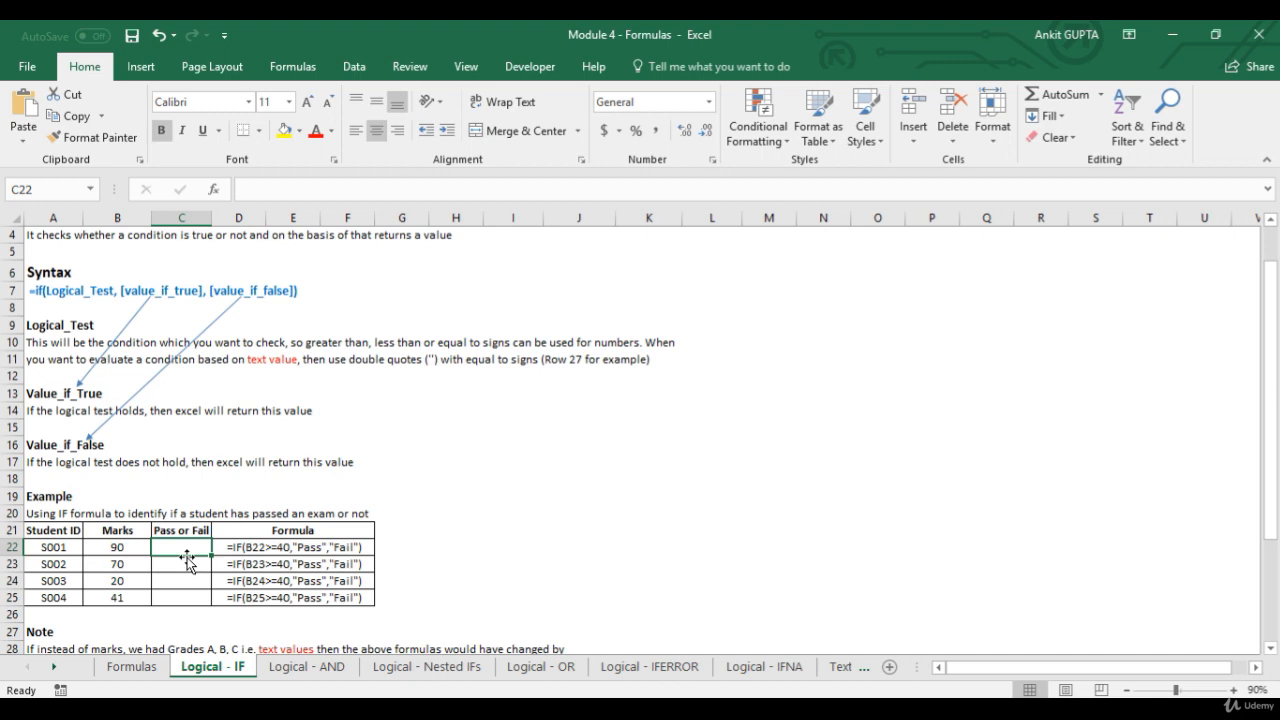
{"action": "type", "text": "="}
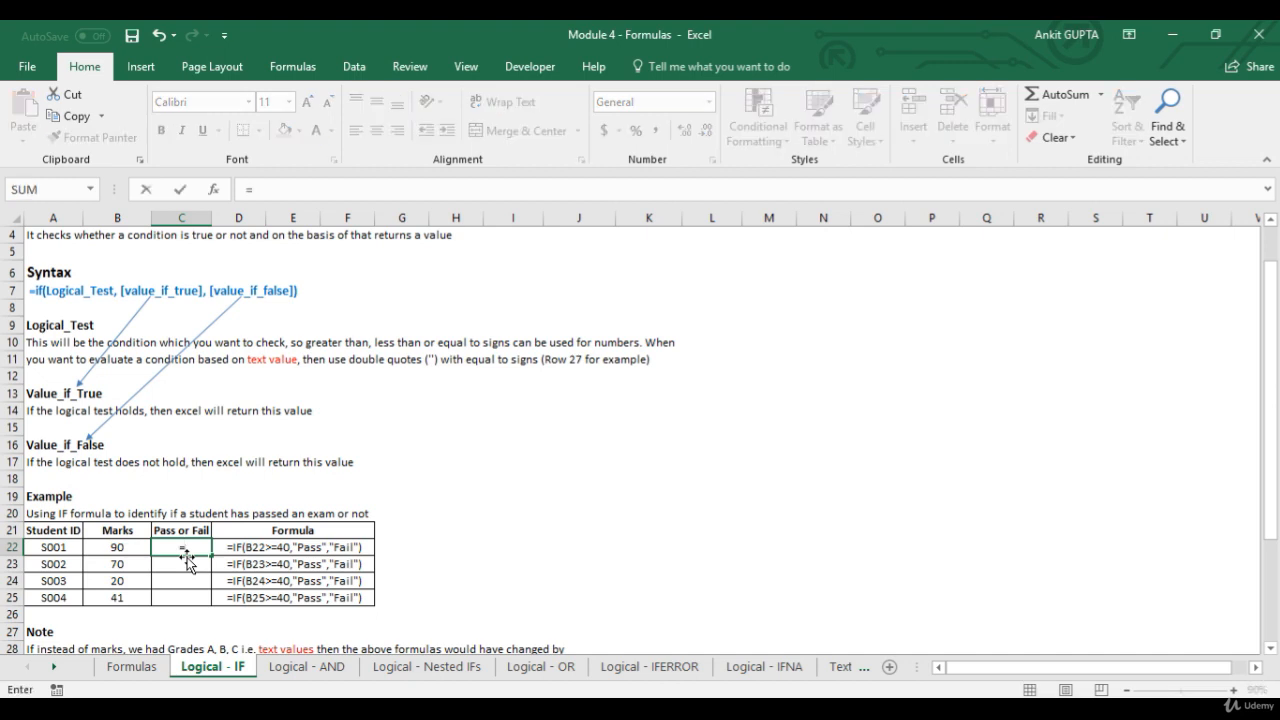
{"action": "type", "text": "IF"}
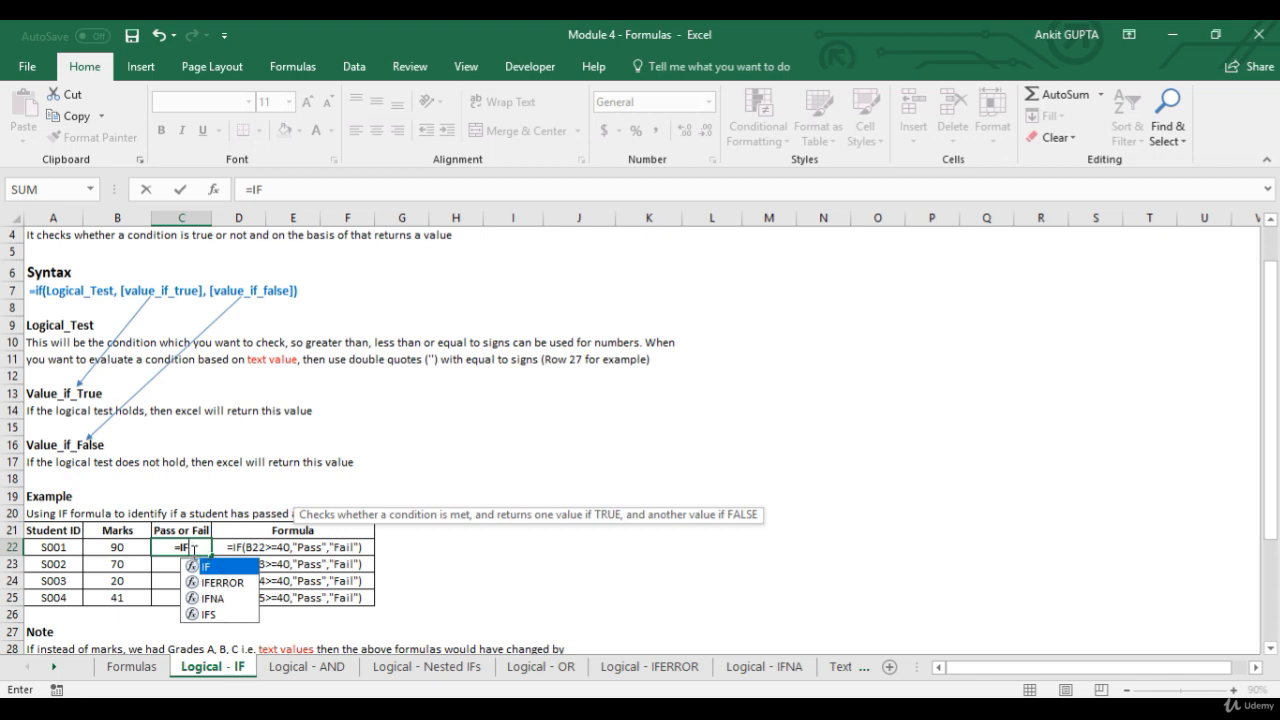
{"action": "double_click", "coordinate": [217, 567]}
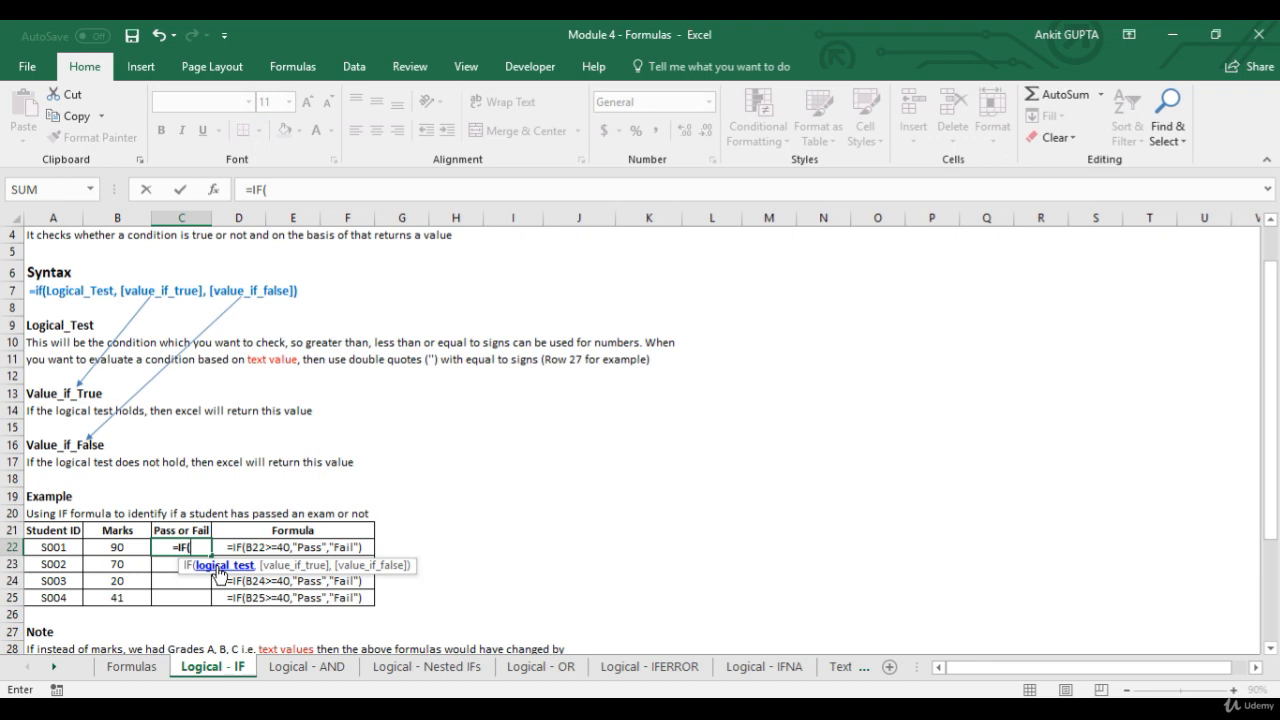
{"action": "left_click", "coordinate": [128, 547]}
{"action": "left_click", "coordinate": [128, 547]}
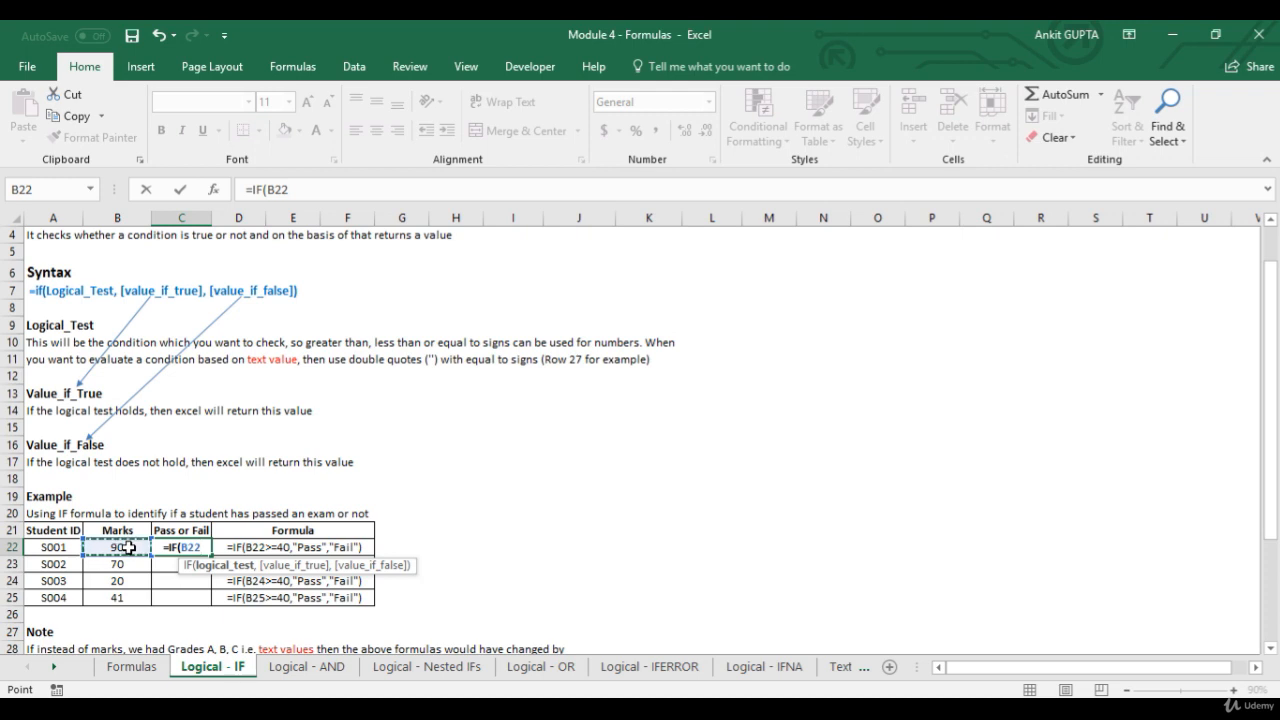
{"action": "type", "text": ">=40"}
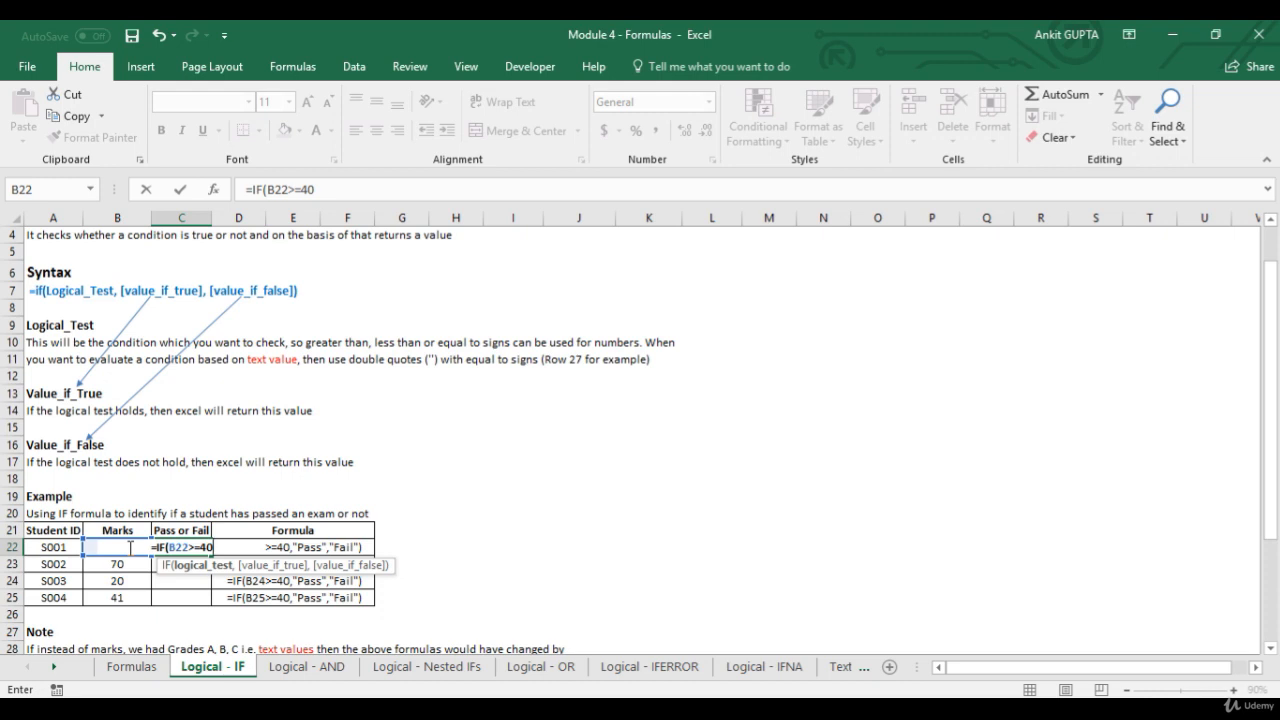
{"action": "type", "text": ","}
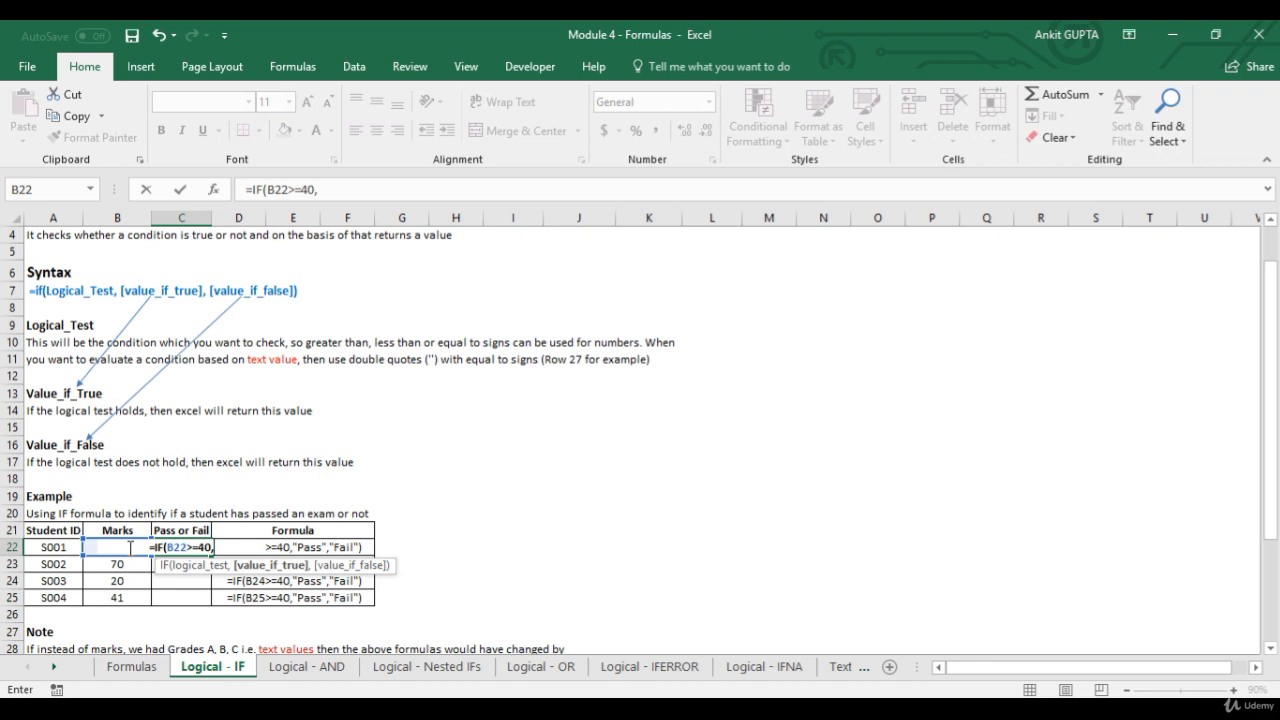
{"action": "type", "text": "\""}
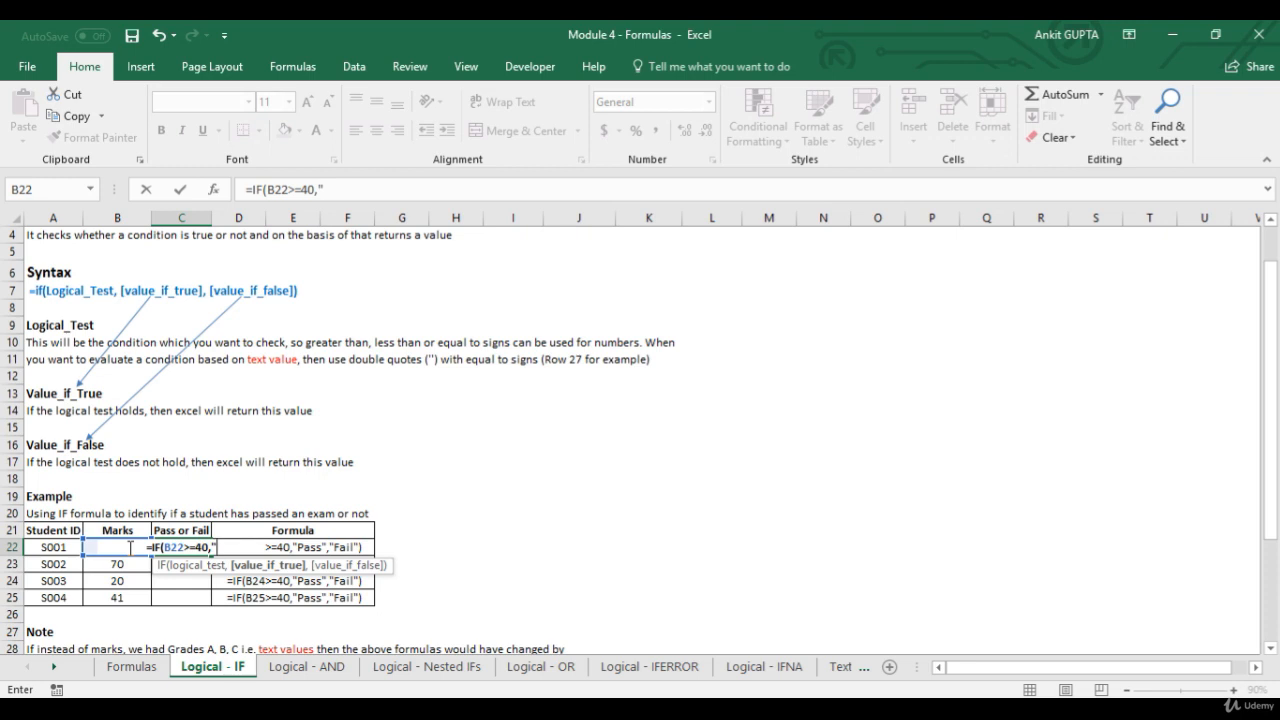
{"action": "type", "text": "Pass\""}
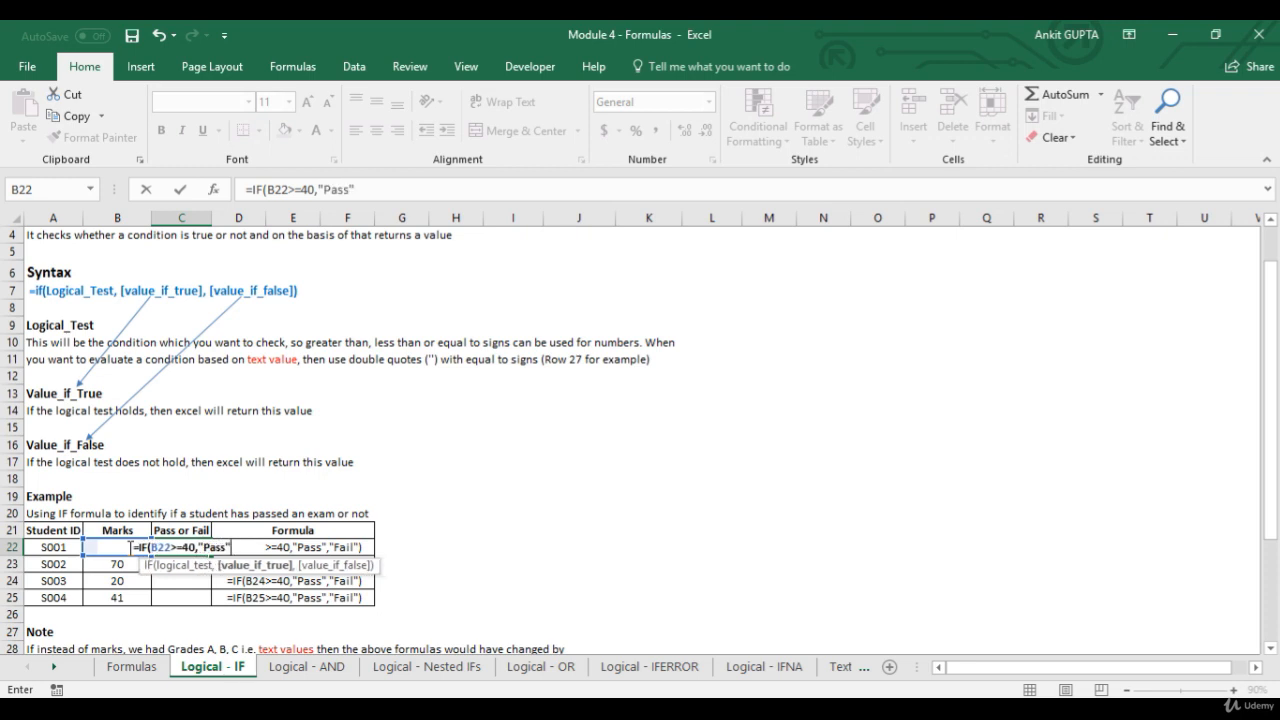
{"action": "type", "text": ",\""}
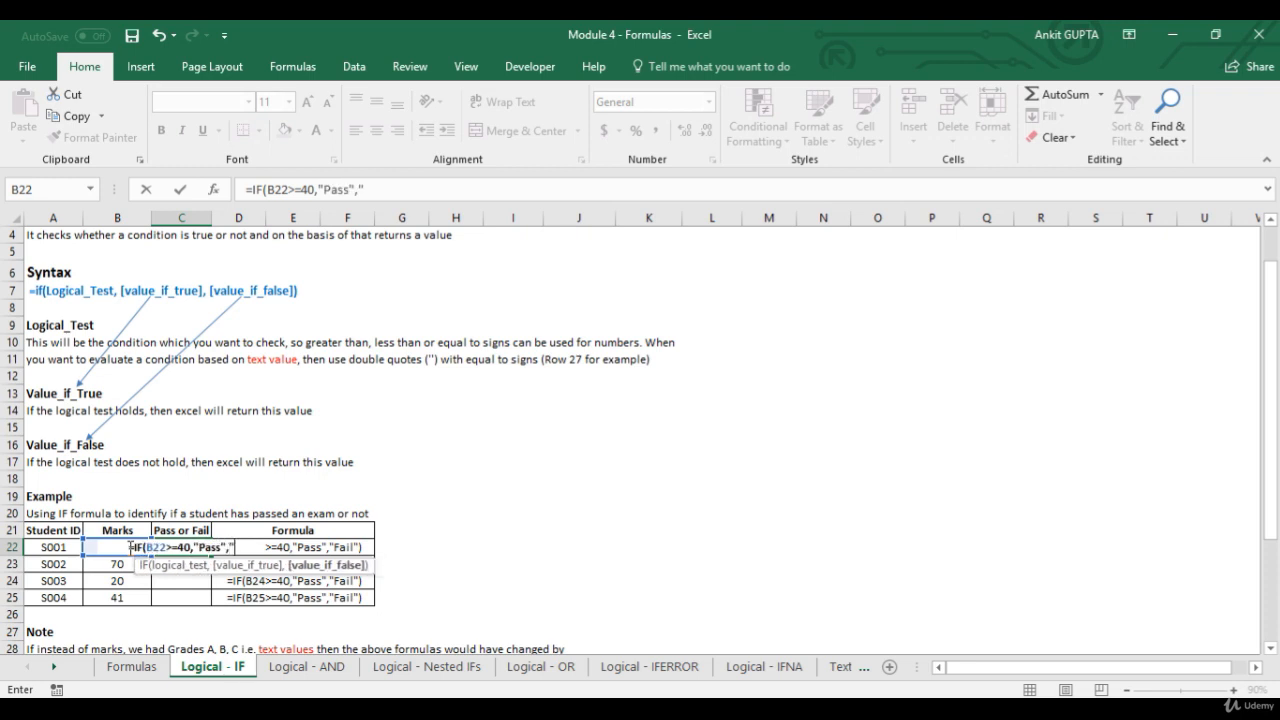
{"action": "type", "text": "Fail\""}
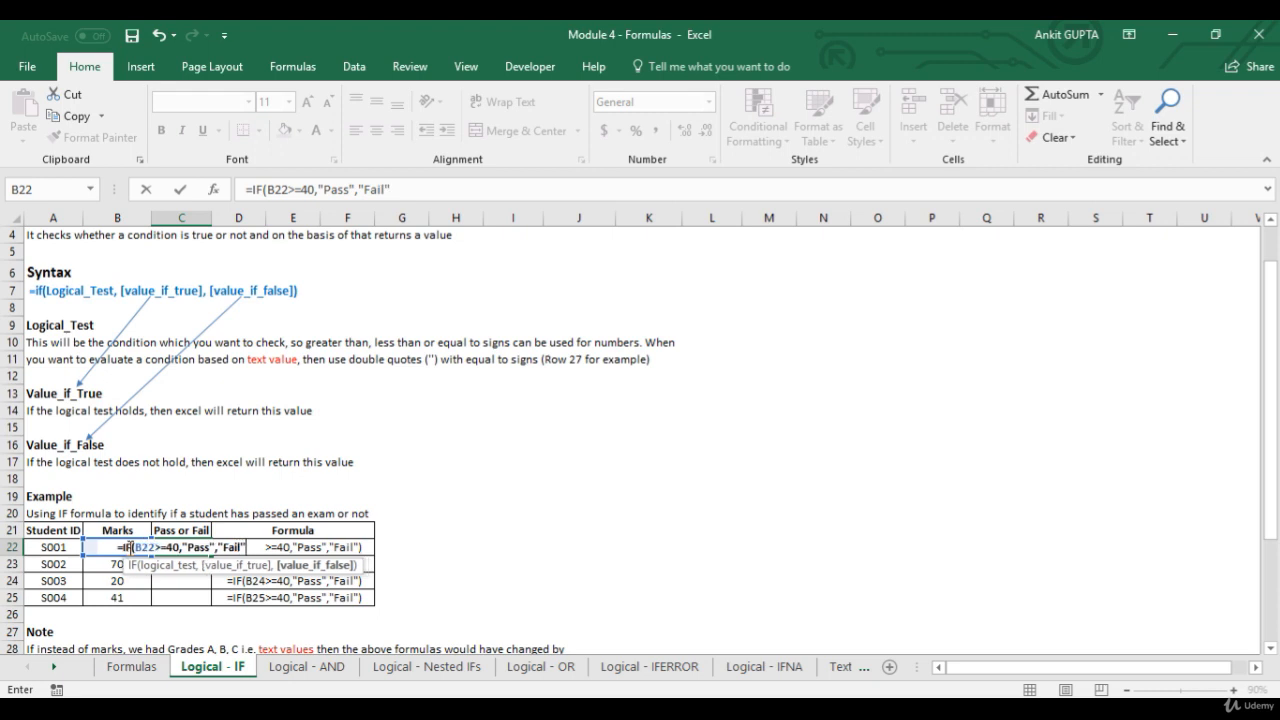
{"action": "type", "text": ")"}
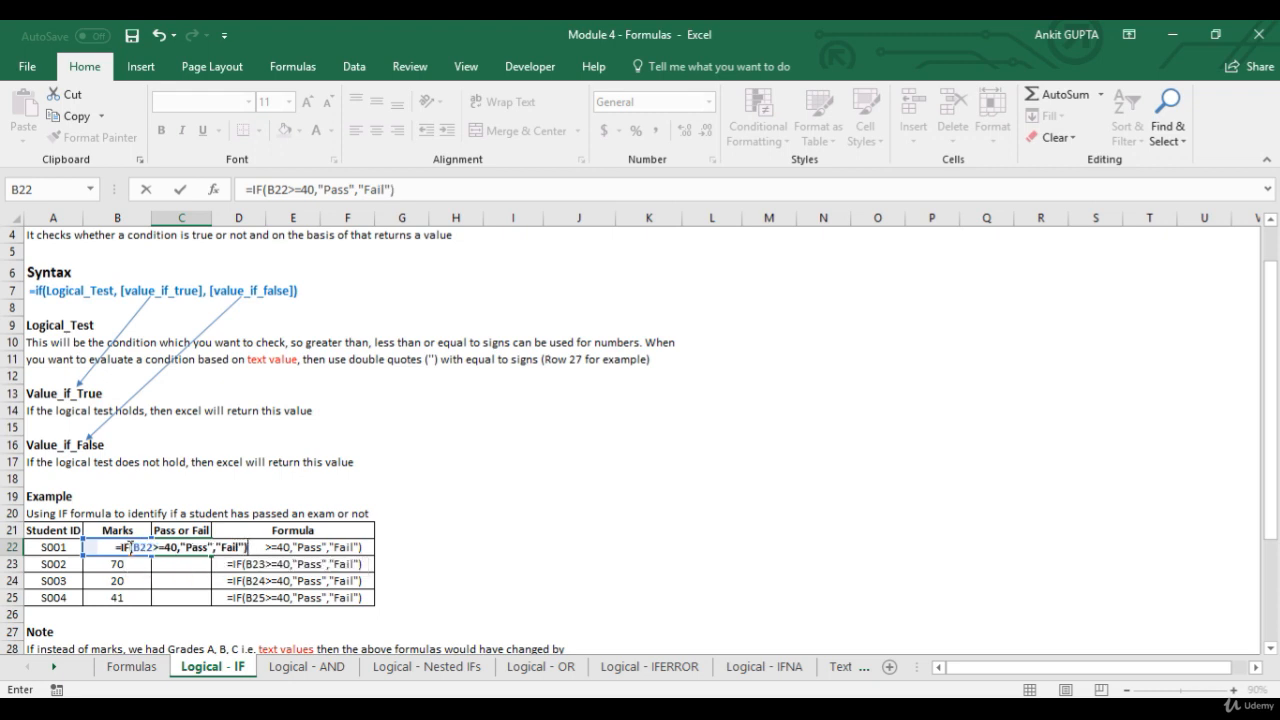
{"action": "key", "text": "Return"}
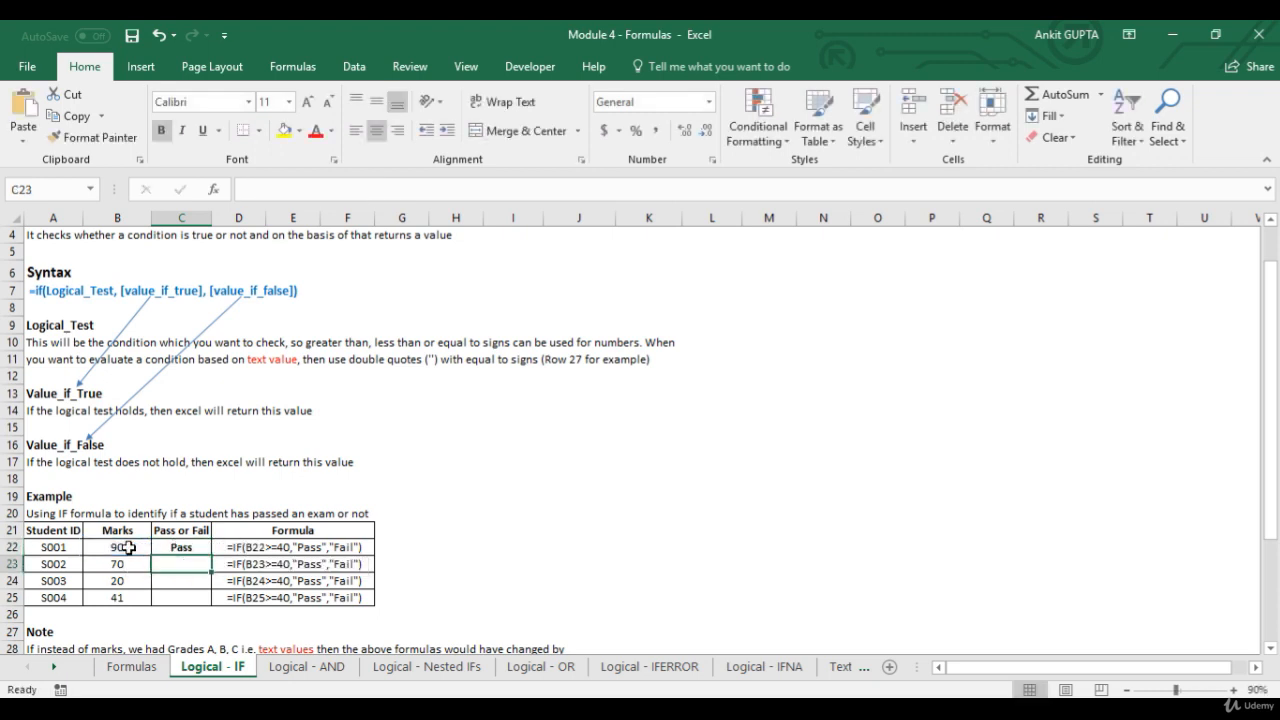
Copy the IF formula from C22 and paste it into C23:C25.
{"action": "key", "text": "Up"}
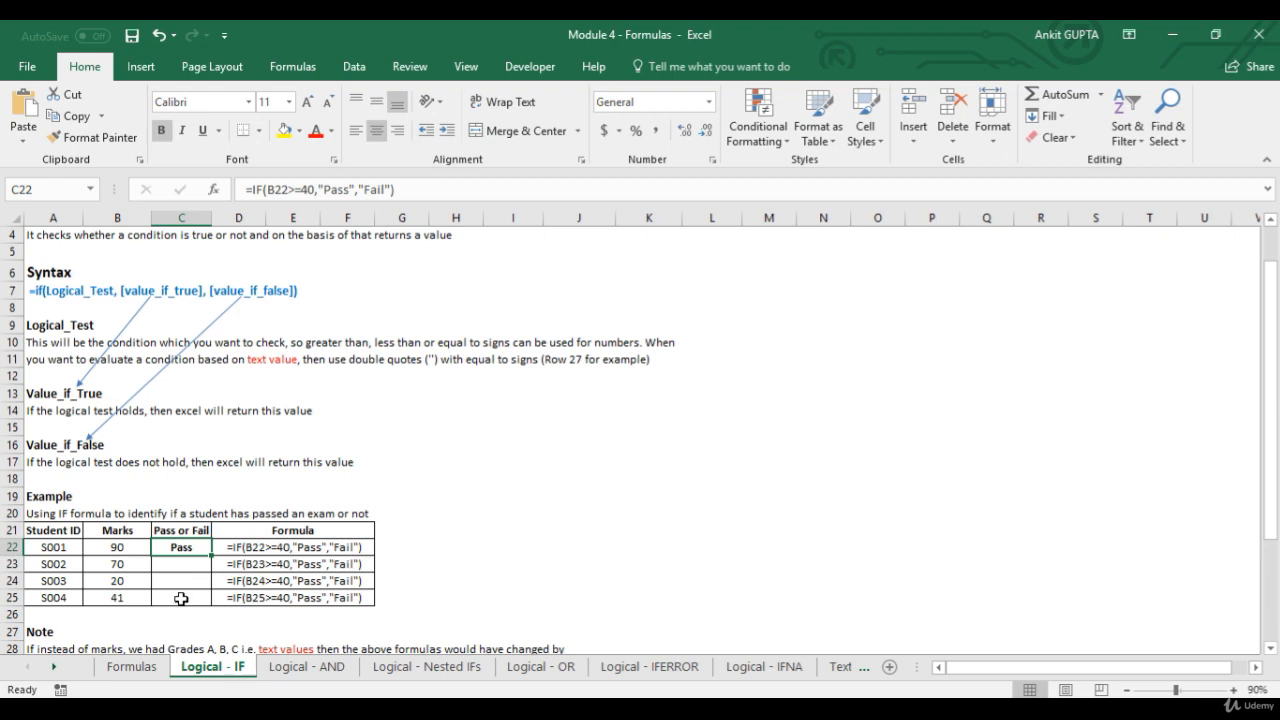
{"action": "key", "text": "ctrl+c"}
{"action": "left_click", "coordinate": [189, 562]}
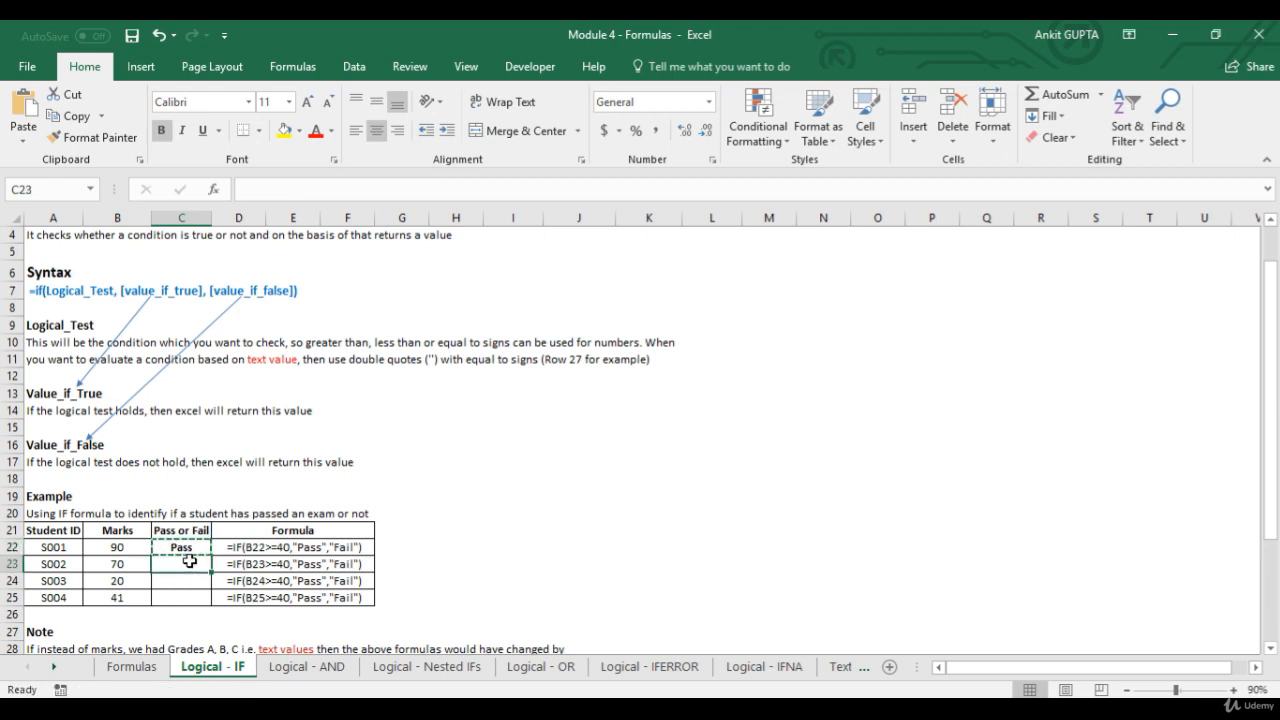
{"action": "key", "text": "shift+Down"}
{"action": "key", "text": "shift+Down"}
{"action": "key", "text": "ctrl+v"}
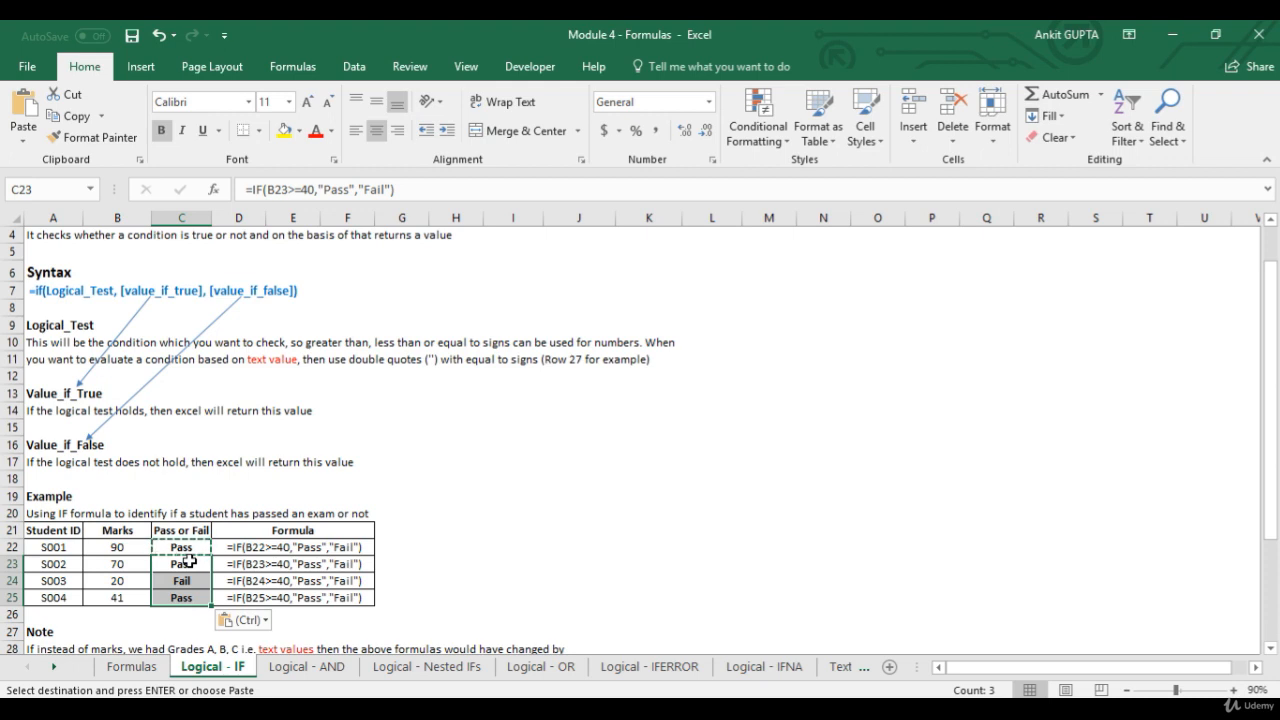
Inspect the cell references in the pasted IF formulas in C23 and C24.
{"action": "left_click", "coordinate": [189, 563]}
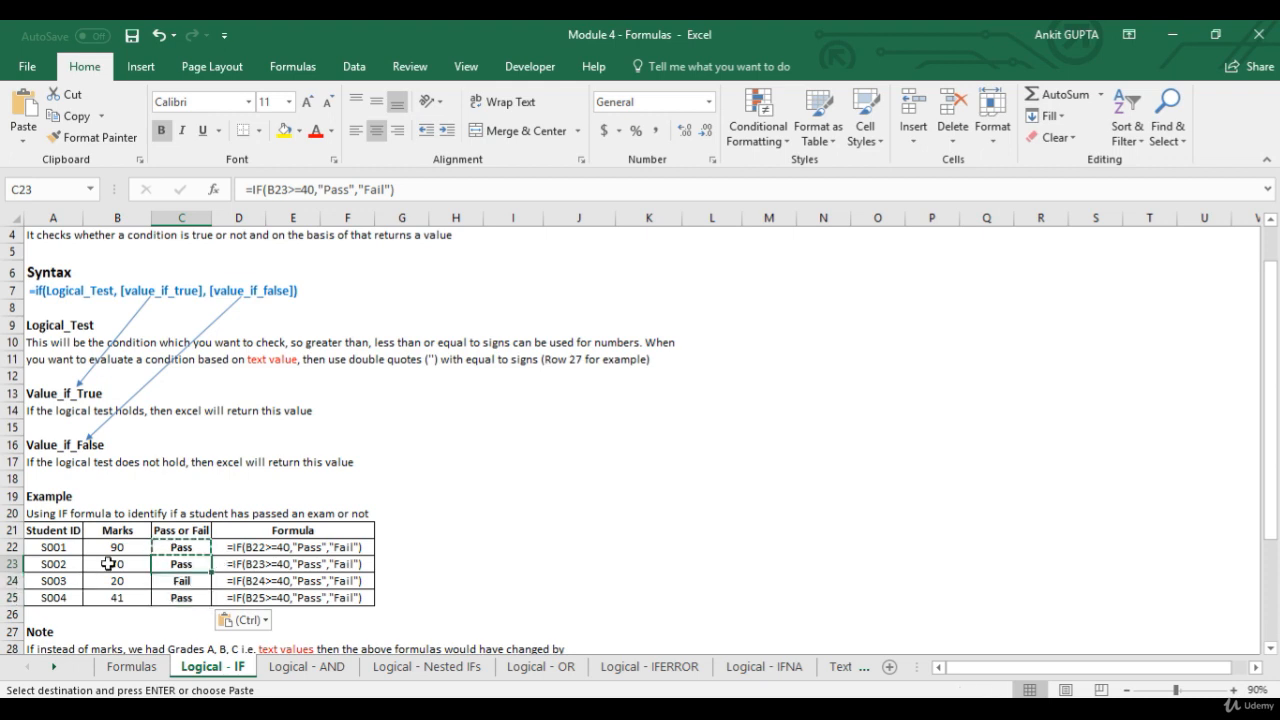
{"action": "double_click", "coordinate": [173, 570]}
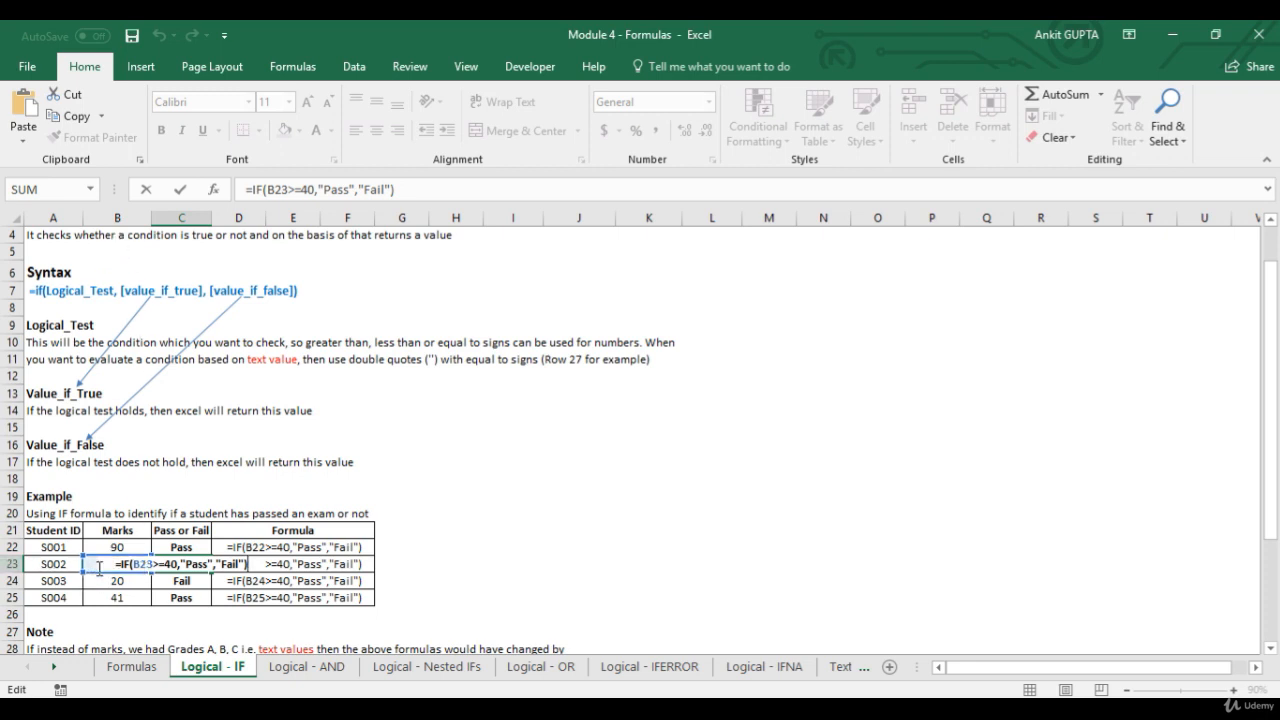
{"action": "key", "text": "F2"}
{"action": "key", "text": "Return"}
{"action": "key", "text": "F2"}
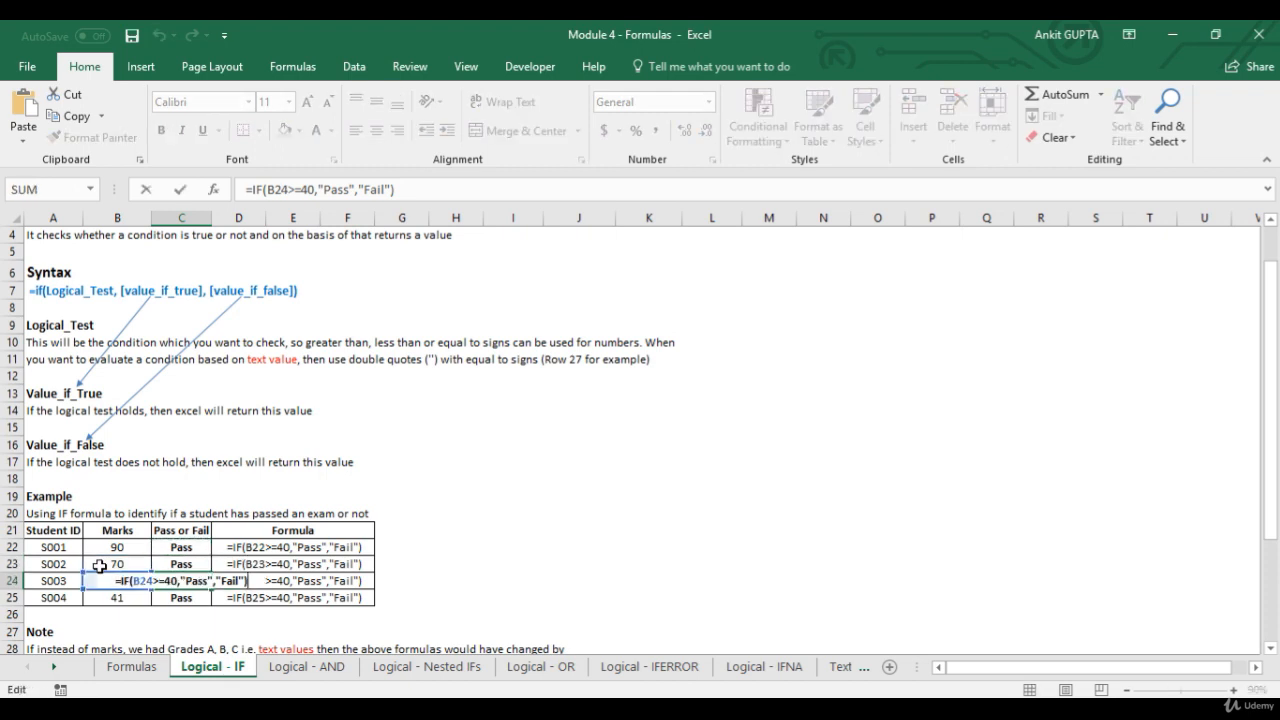
{"action": "key", "text": "Escape"}
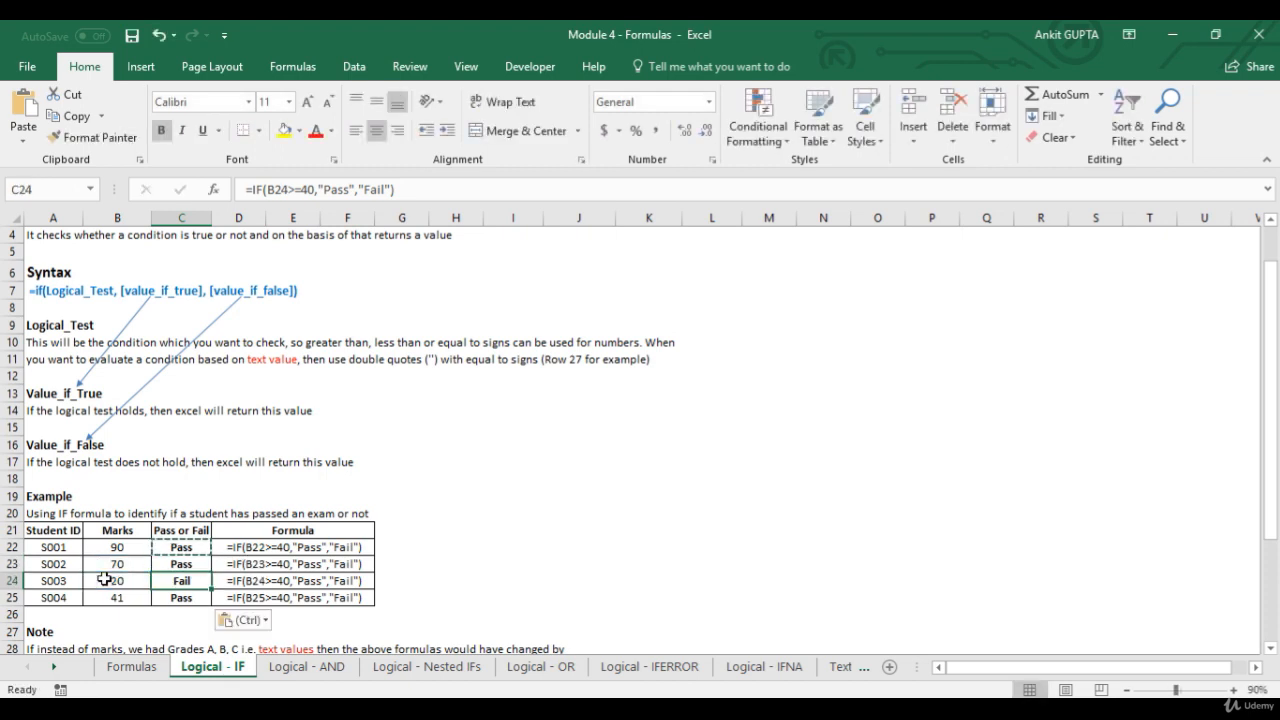
Delete the pasted formulas from C23:C25.
{"action": "key", "text": "Up"}
{"action": "key", "text": "shift+Down"}
{"action": "key", "text": "shift+Down"}
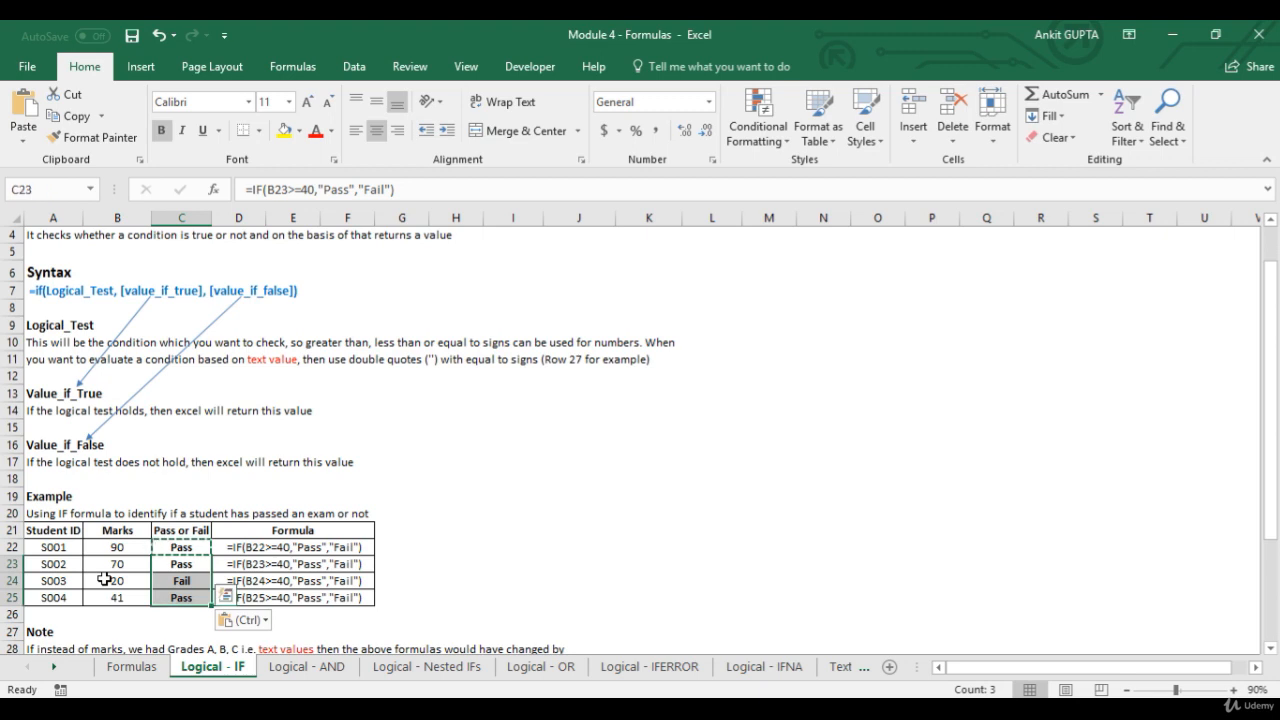
{"action": "key", "text": "Delete"}
Fill the IF formula from C22 down through C25.
{"action": "key", "text": "Up"}
{"action": "key", "text": "Escape"}
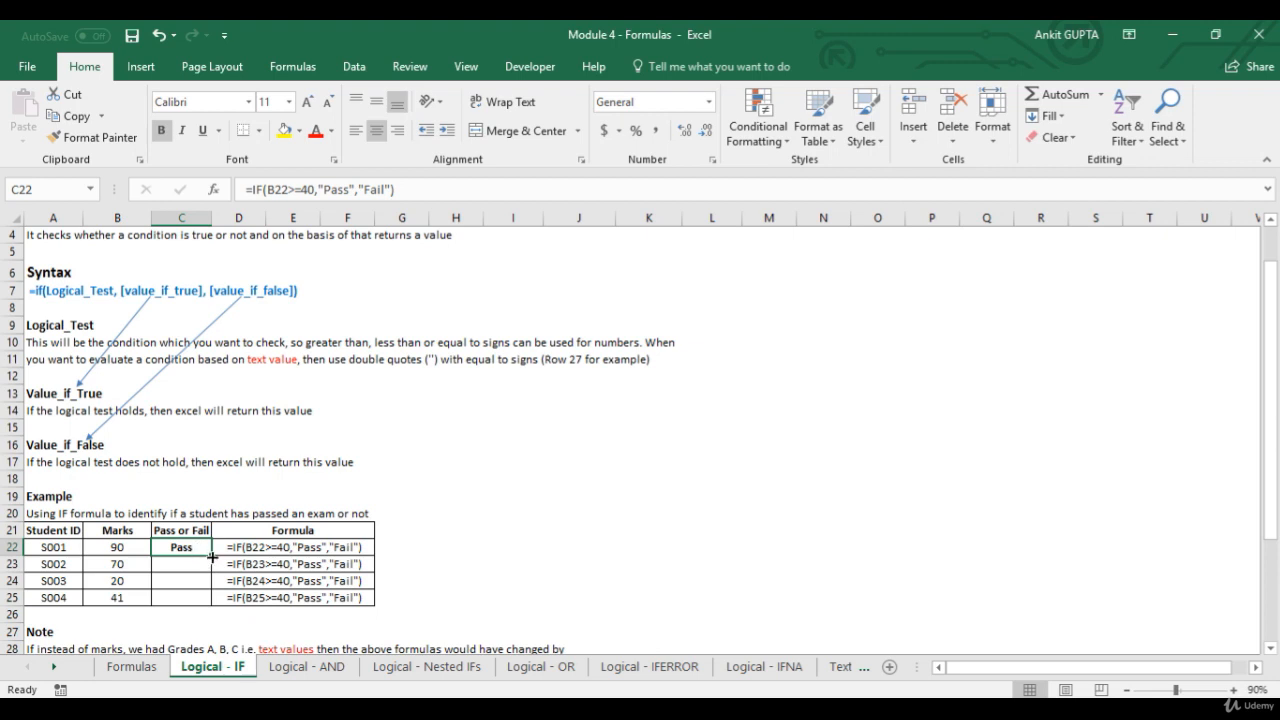
{"action": "left_click_drag", "start_coordinate": [212, 557], "coordinate": [213, 604]}
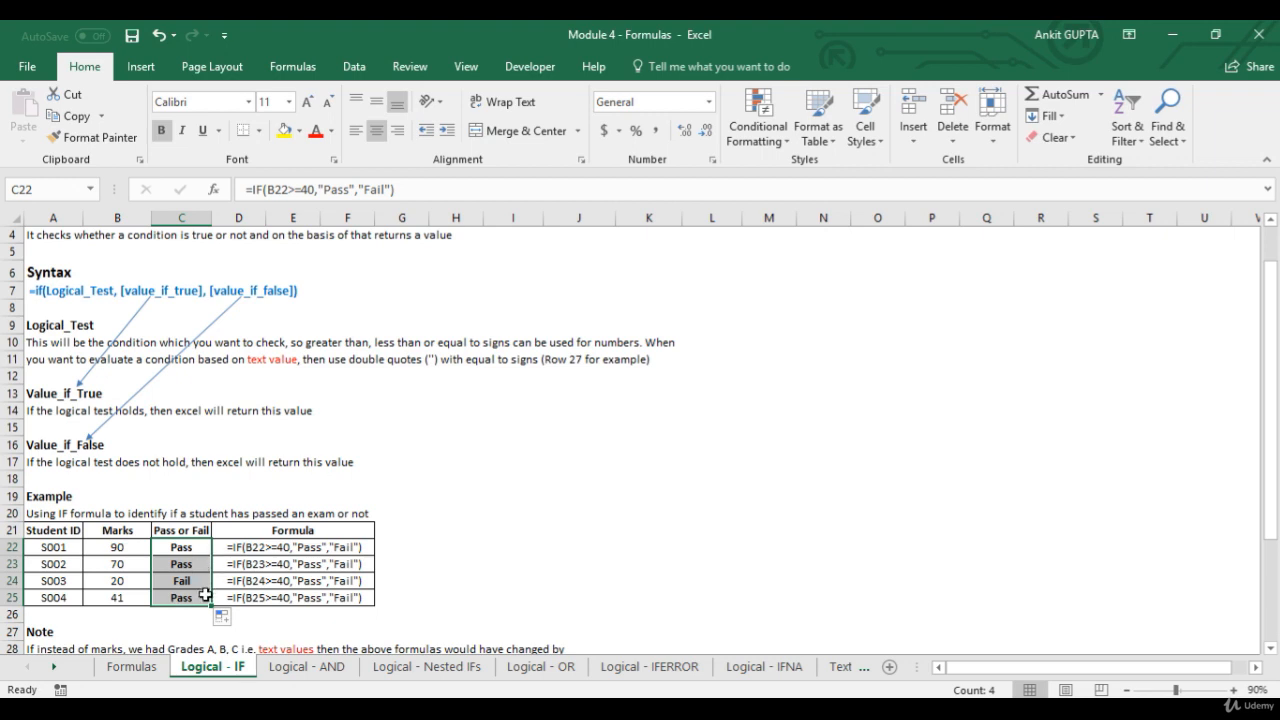
{"action": "left_click", "coordinate": [195, 548]}
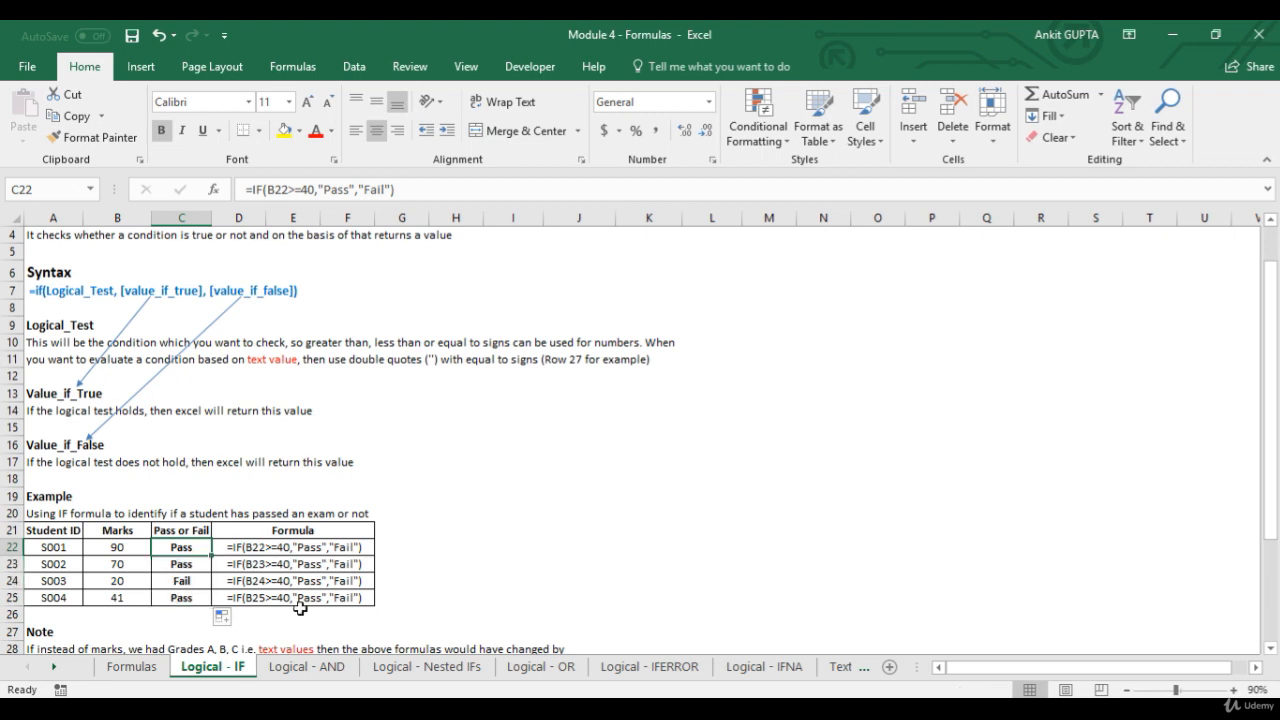
Review the note on text values and the salary exercise below the IF example table.
{"action": "scroll", "coordinate": [228, 557], "scroll_direction": "down", "scroll_amount": 1}
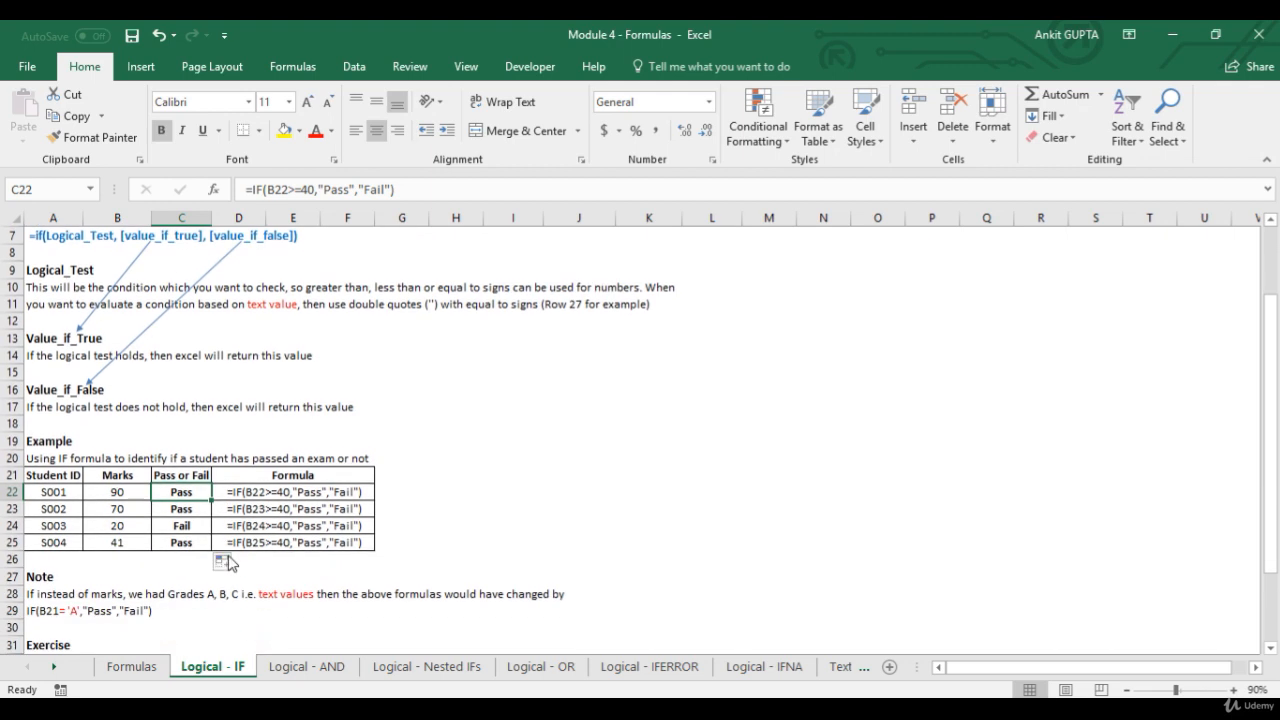
{"action": "scroll", "coordinate": [226, 552], "scroll_direction": "down", "scroll_amount": 1}
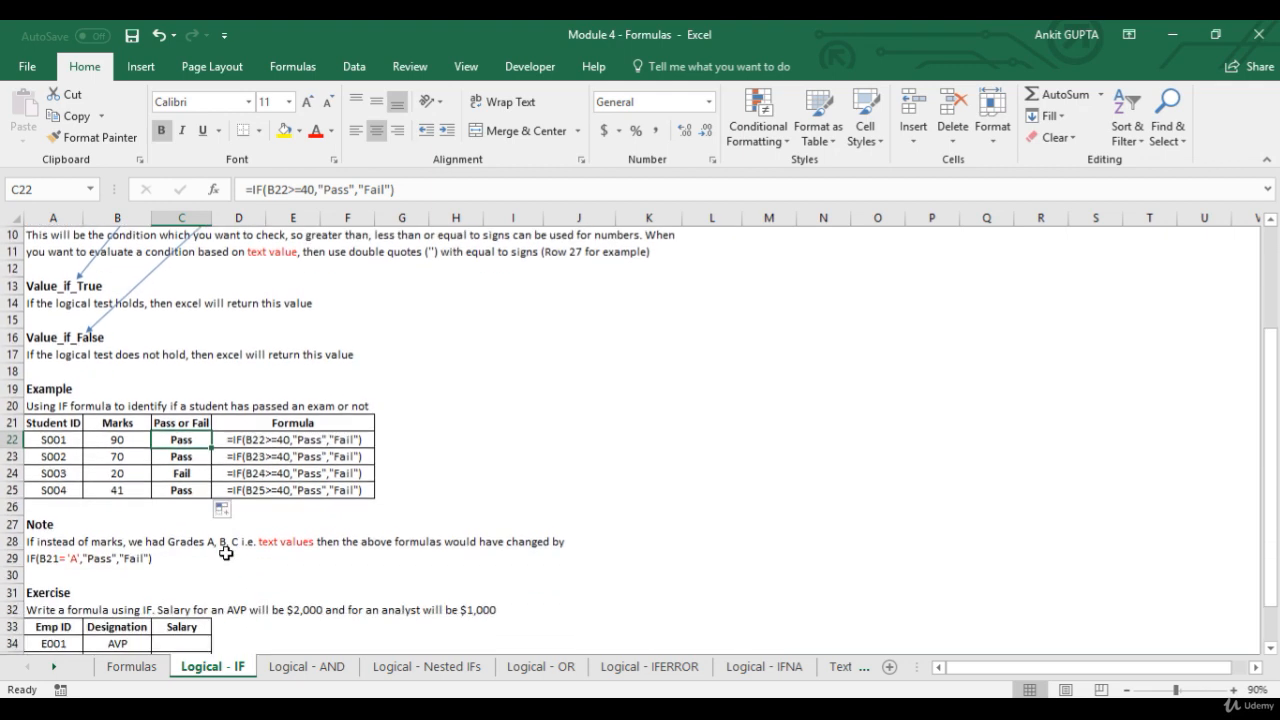
{"action": "scroll", "coordinate": [226, 552], "scroll_direction": "down", "scroll_amount": 1}
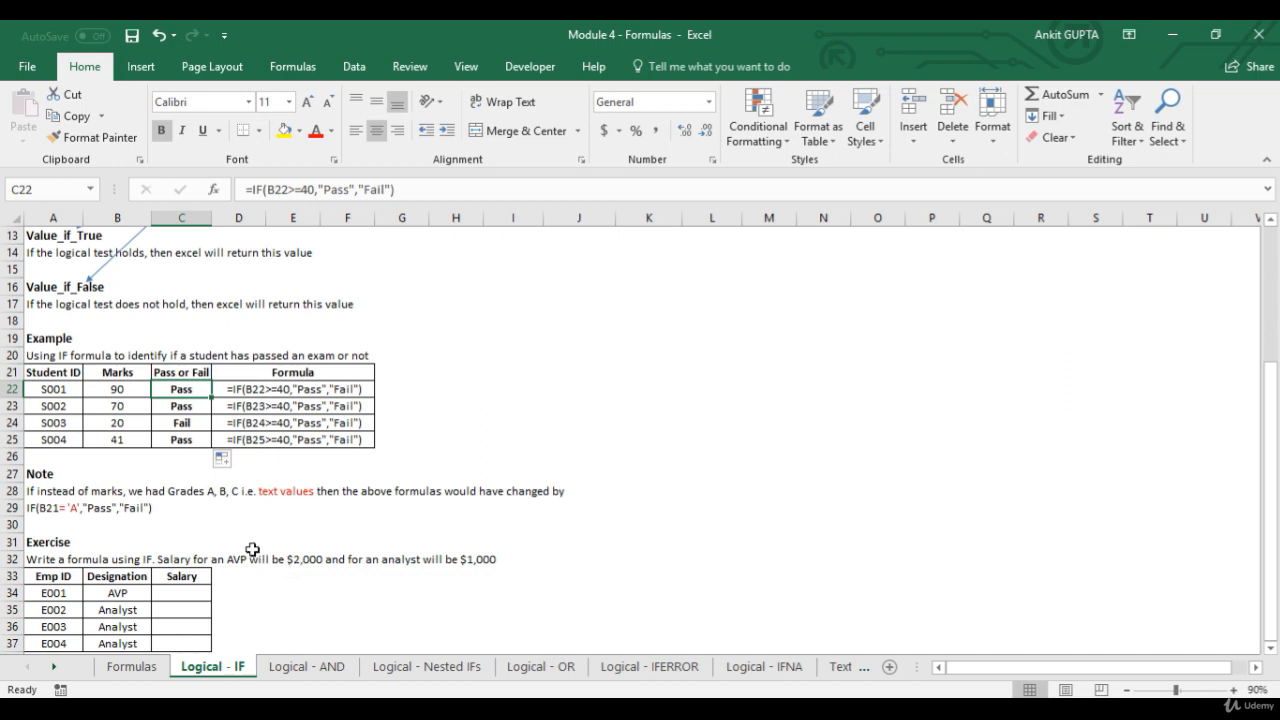
Compare the syntax on the Logical - AND sheet with that on the Logical - IF sheet, ending on Logical - AND.
{"action": "left_click", "coordinate": [318, 668]}
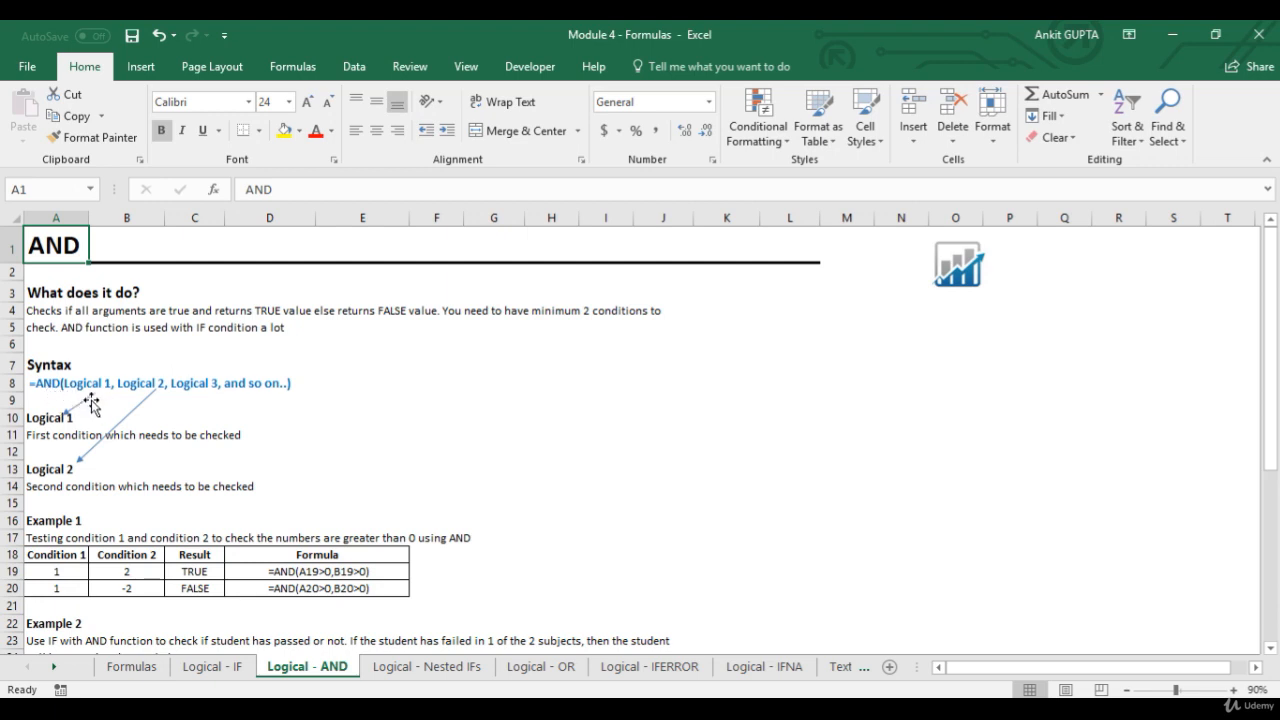
{"action": "left_click", "coordinate": [238, 667]}
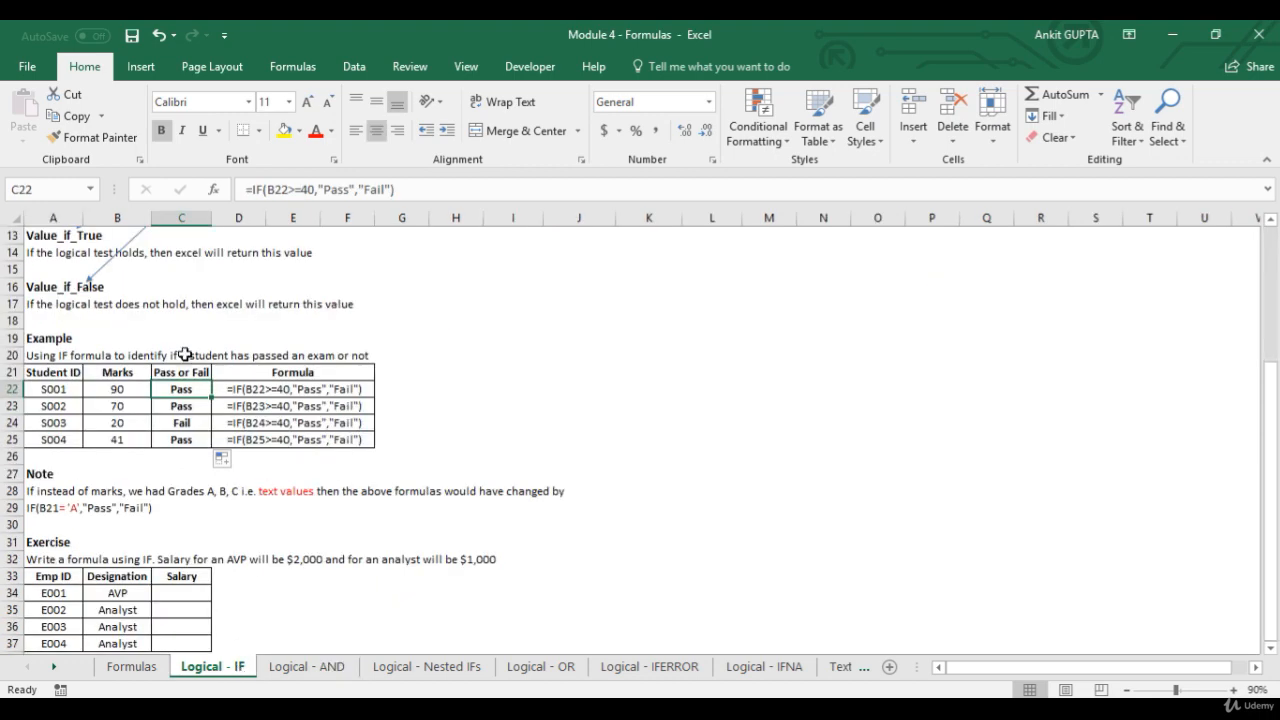
{"action": "scroll", "coordinate": [96, 314], "scroll_direction": "up", "scroll_amount": 4}
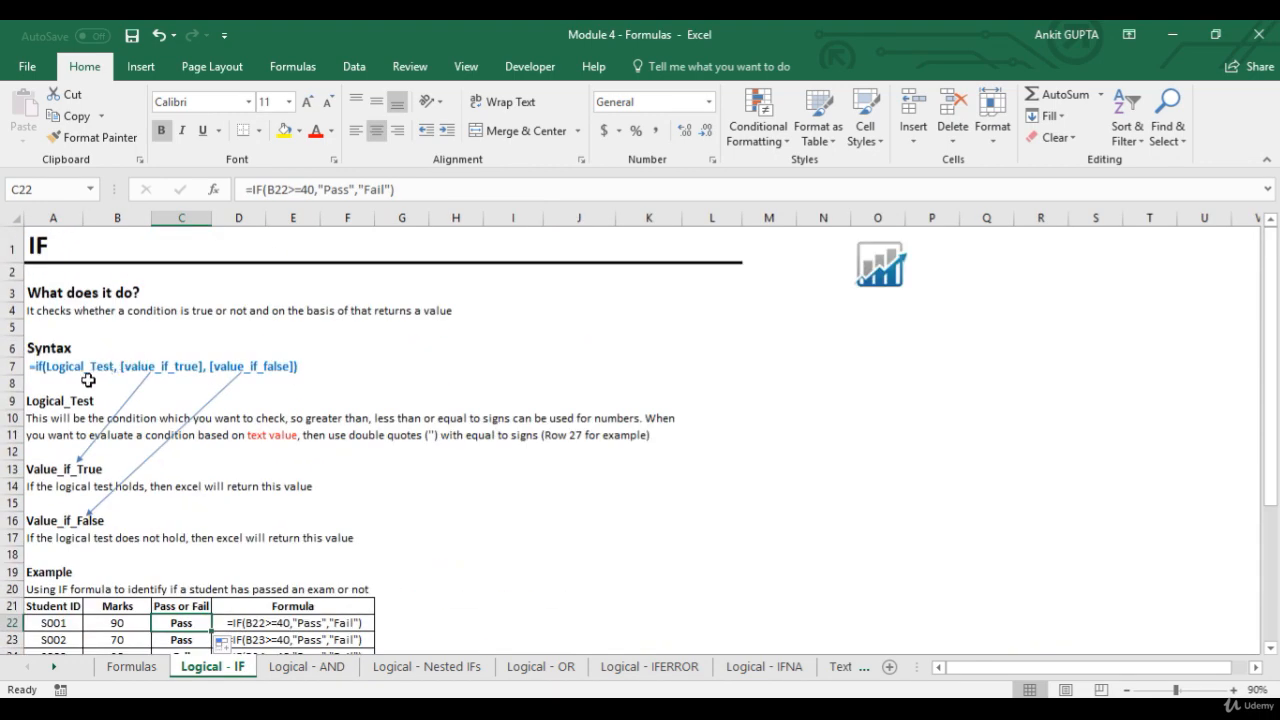
{"action": "left_click", "coordinate": [330, 672]}
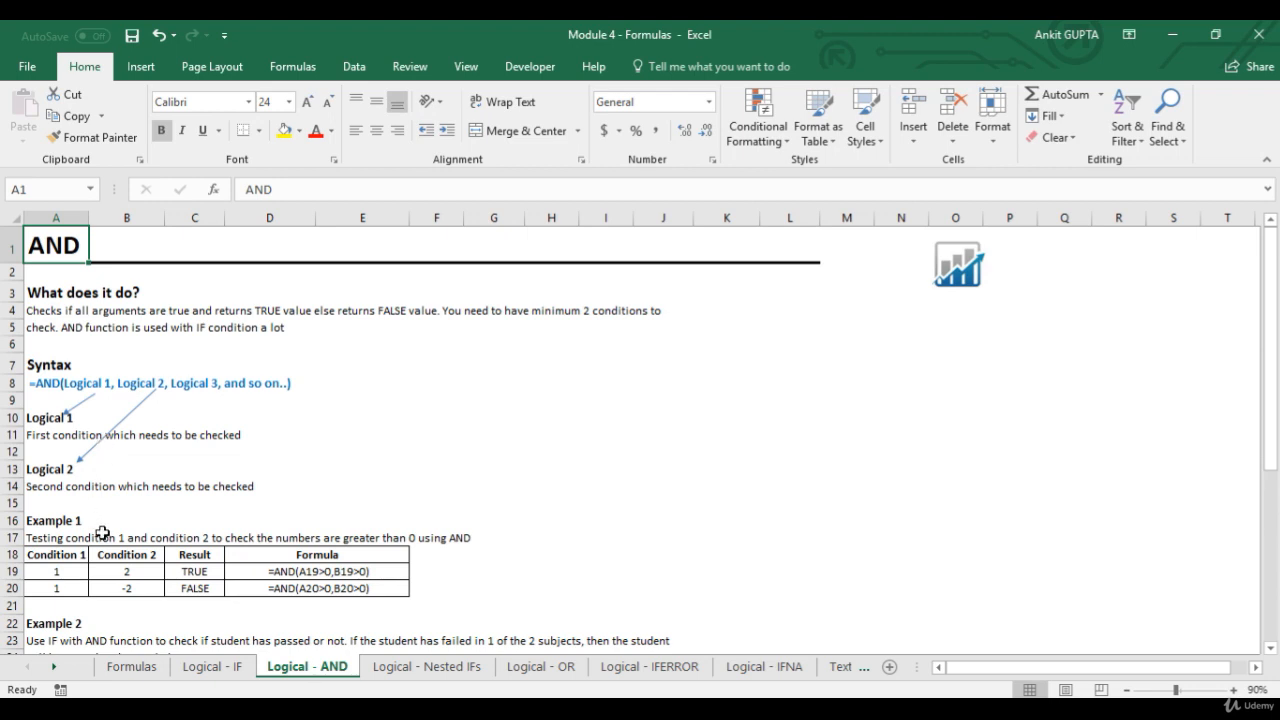
Replace the first Example 1 result in C19 with the formula =AND(A19>0,B19>0).
{"action": "left_click", "coordinate": [77, 576]}
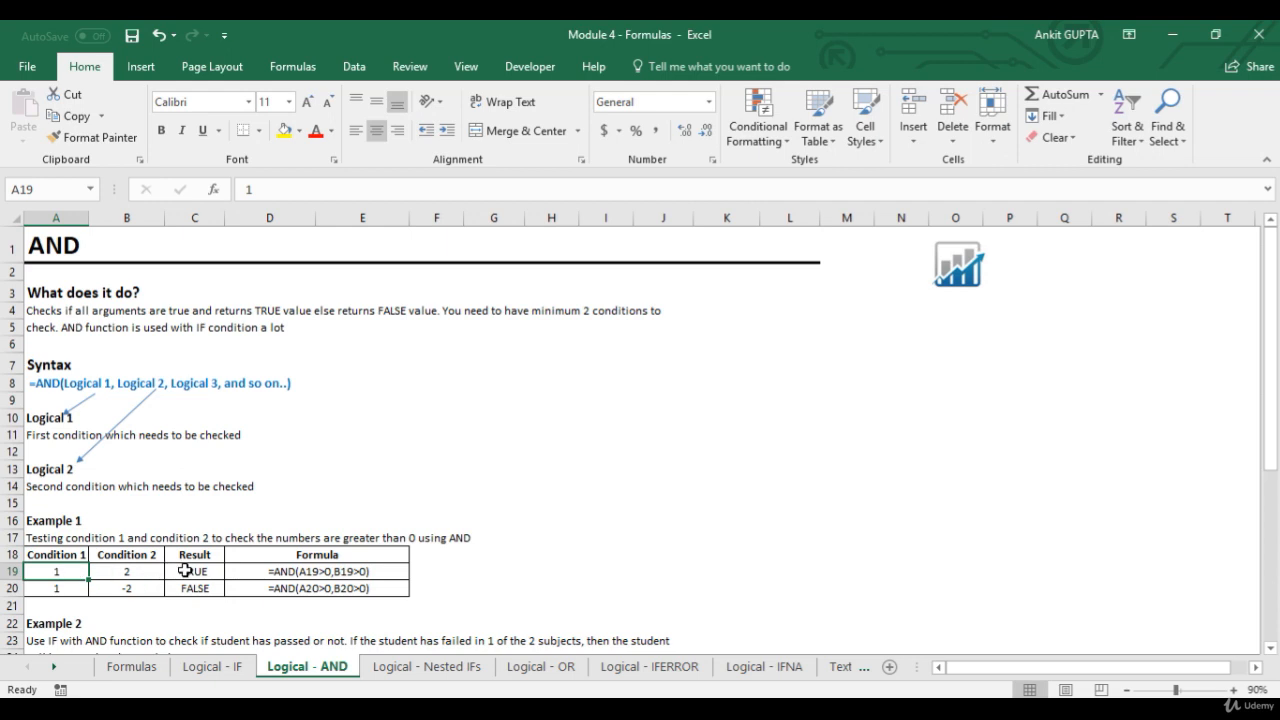
{"action": "left_click", "coordinate": [185, 570]}
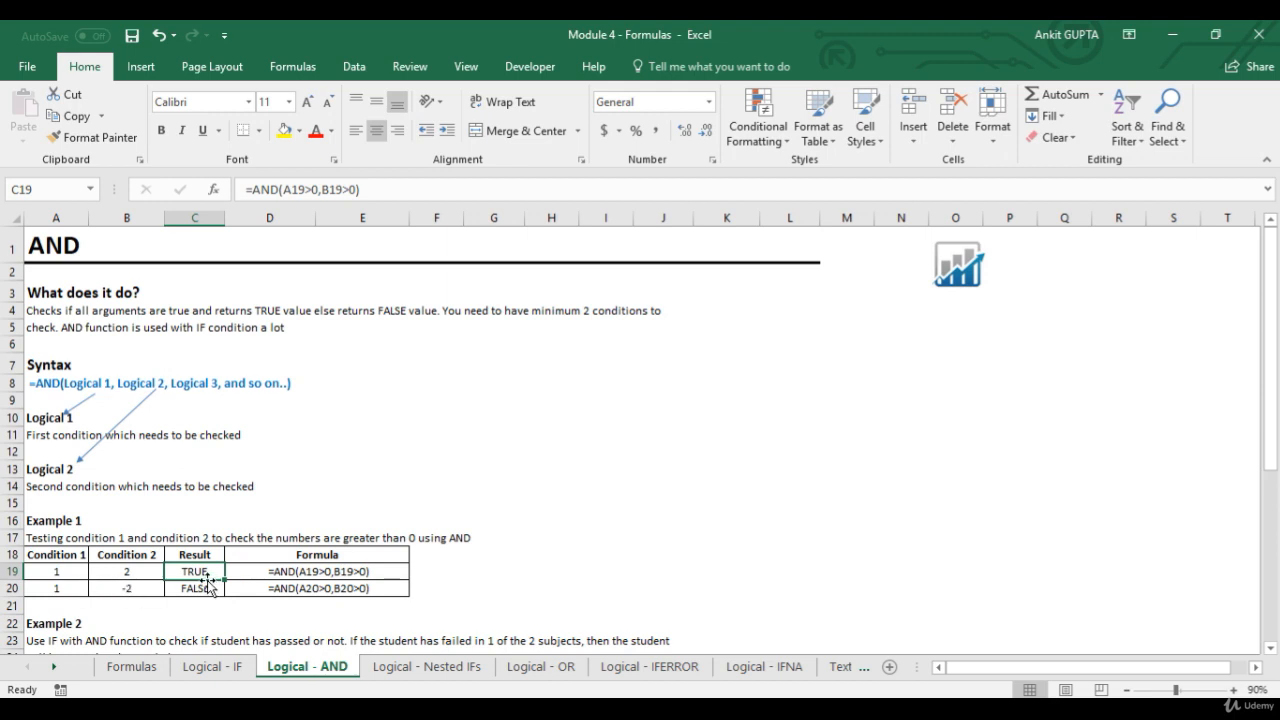
{"action": "key", "text": "Delete"}
{"action": "type", "text": "="}
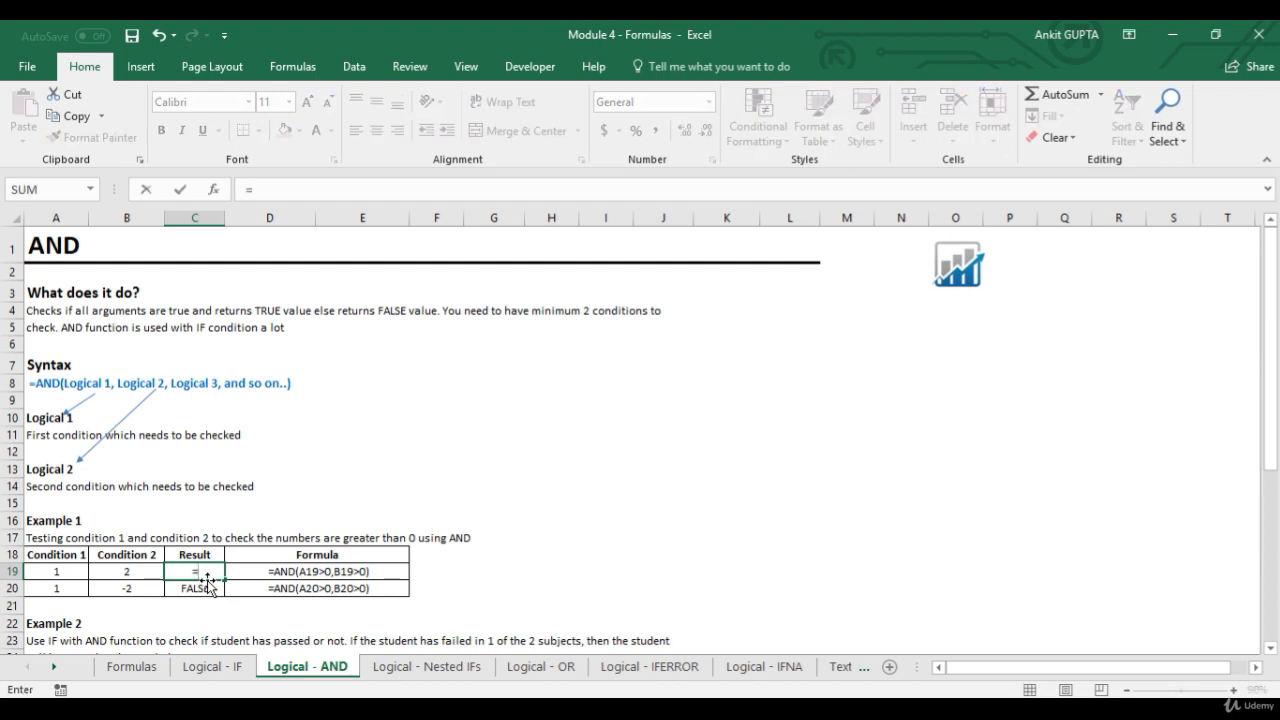
{"action": "type", "text": "AND"}
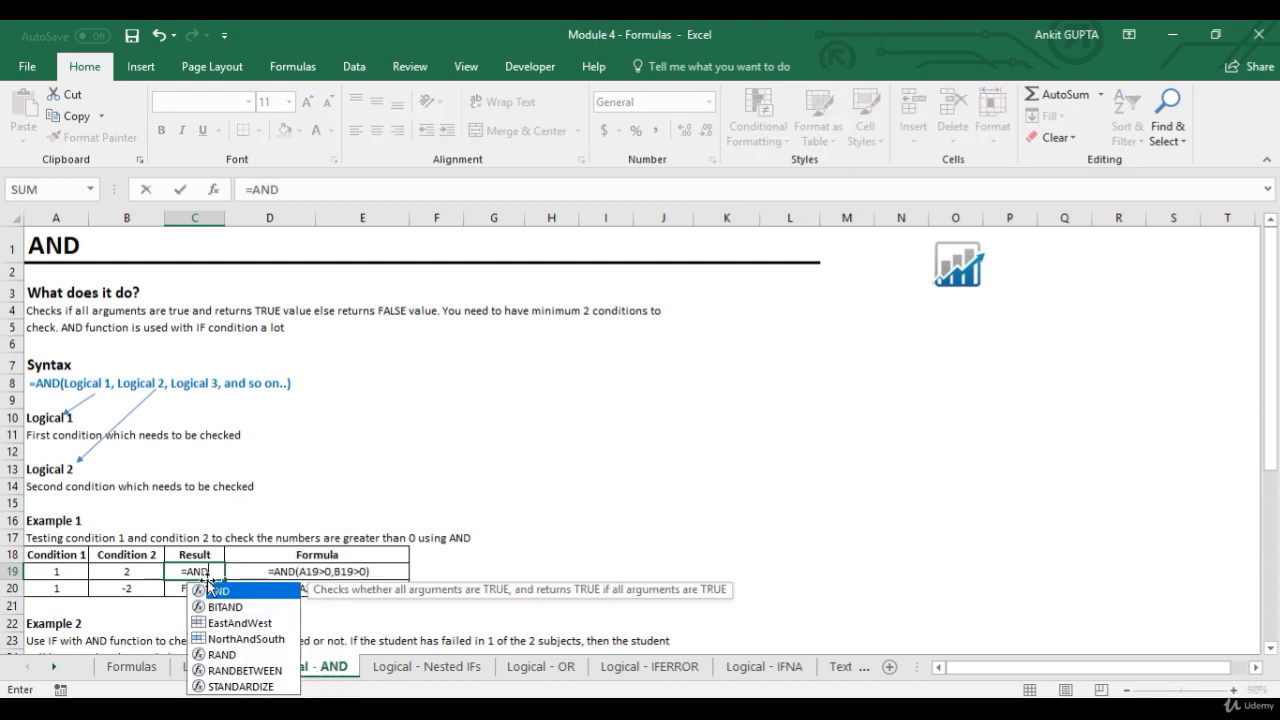
{"action": "type", "text": "("}
{"action": "left_click", "coordinate": [72, 572]}
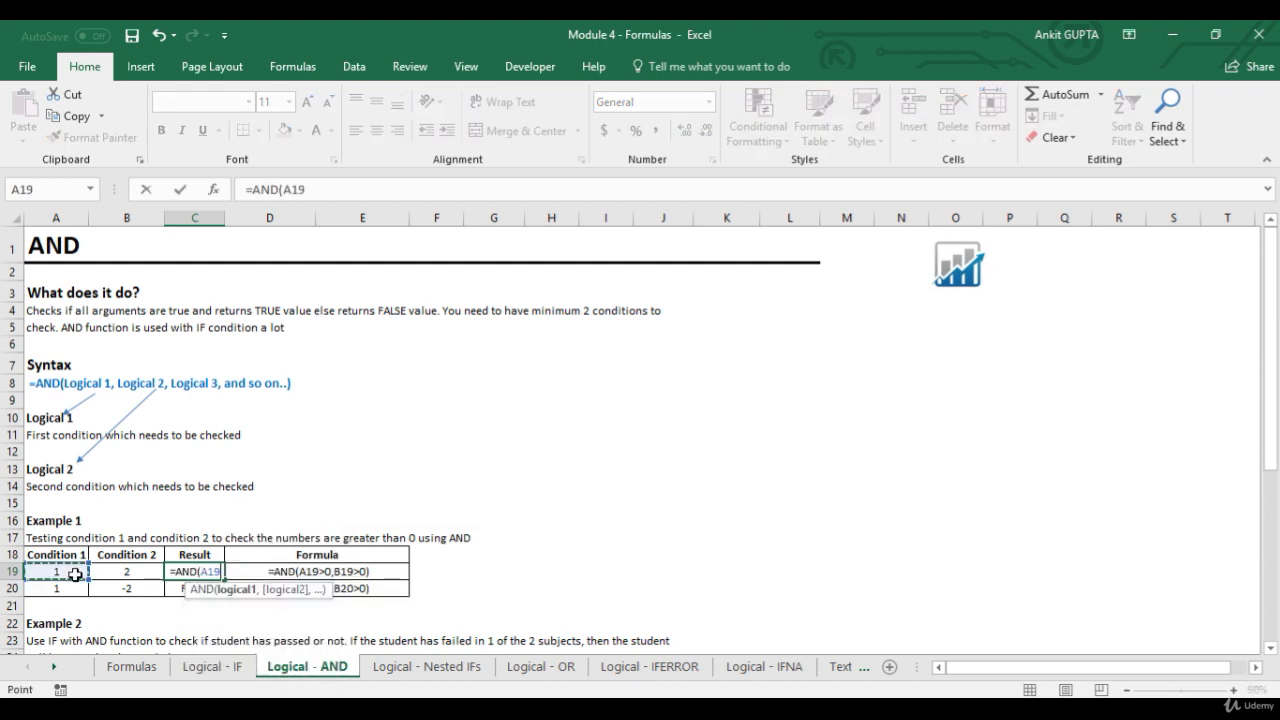
{"action": "type", "text": ">"}
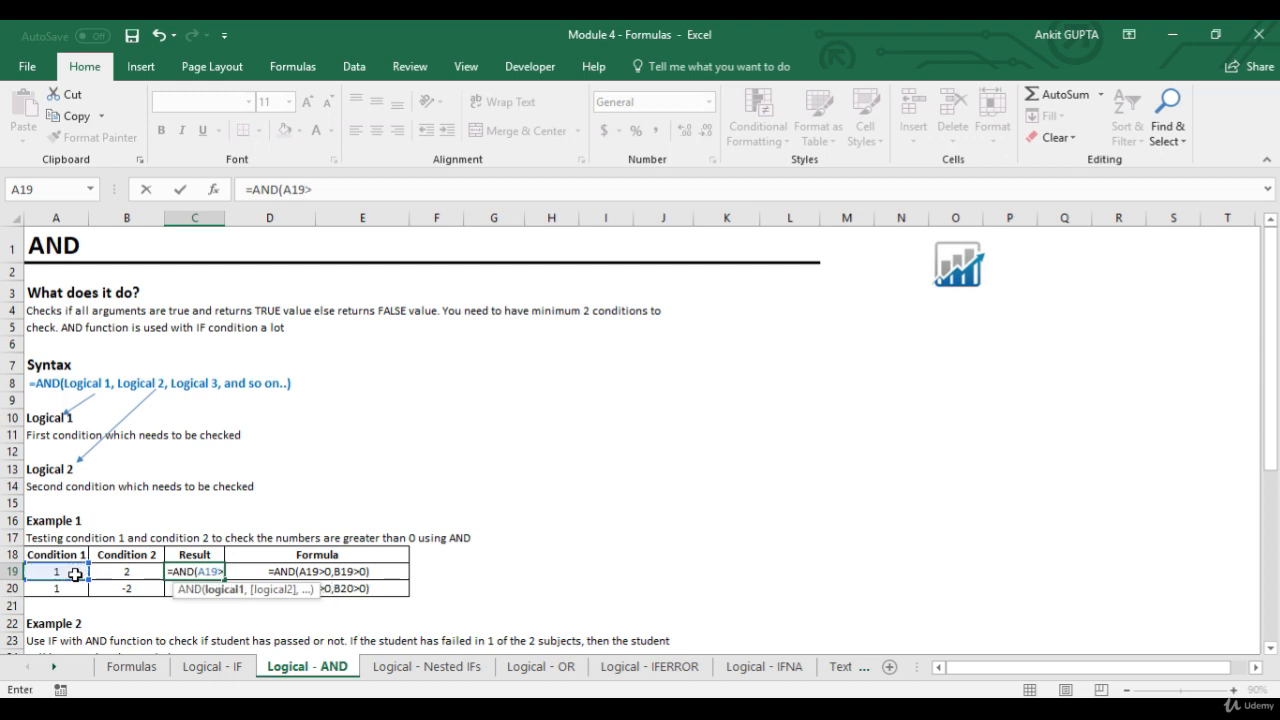
{"action": "type", "text": "0"}
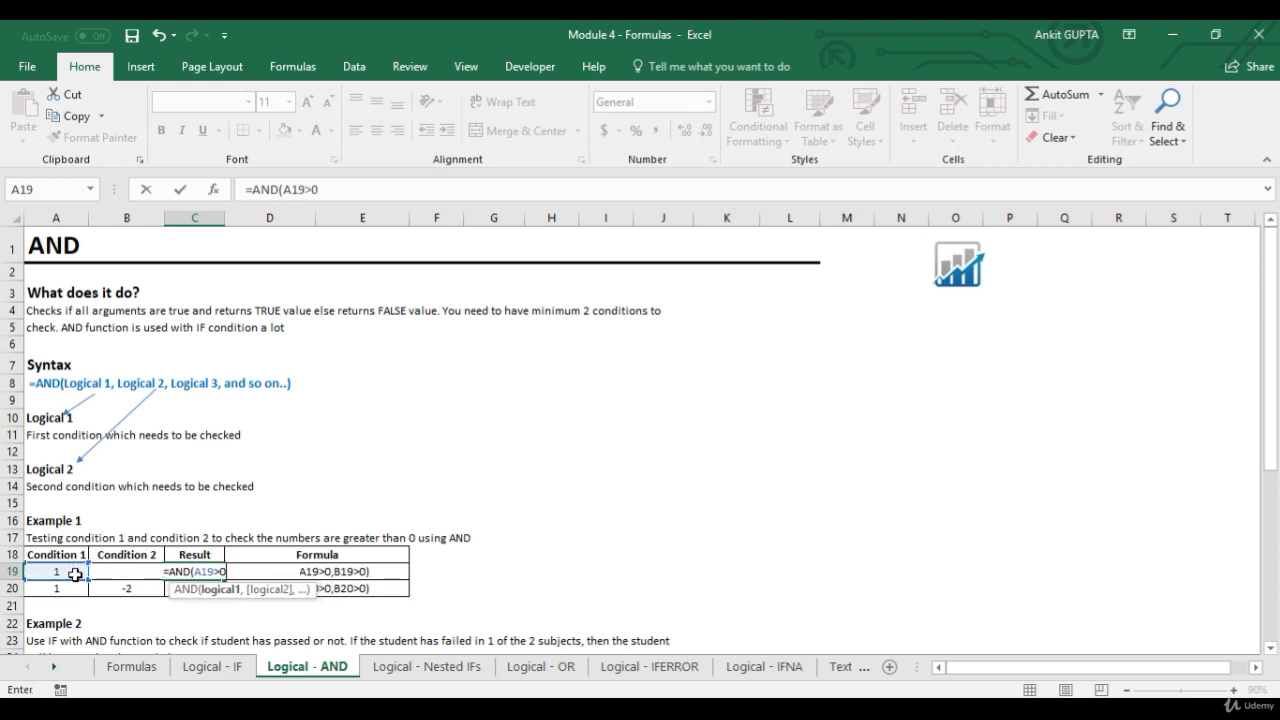
{"action": "type", "text": ","}
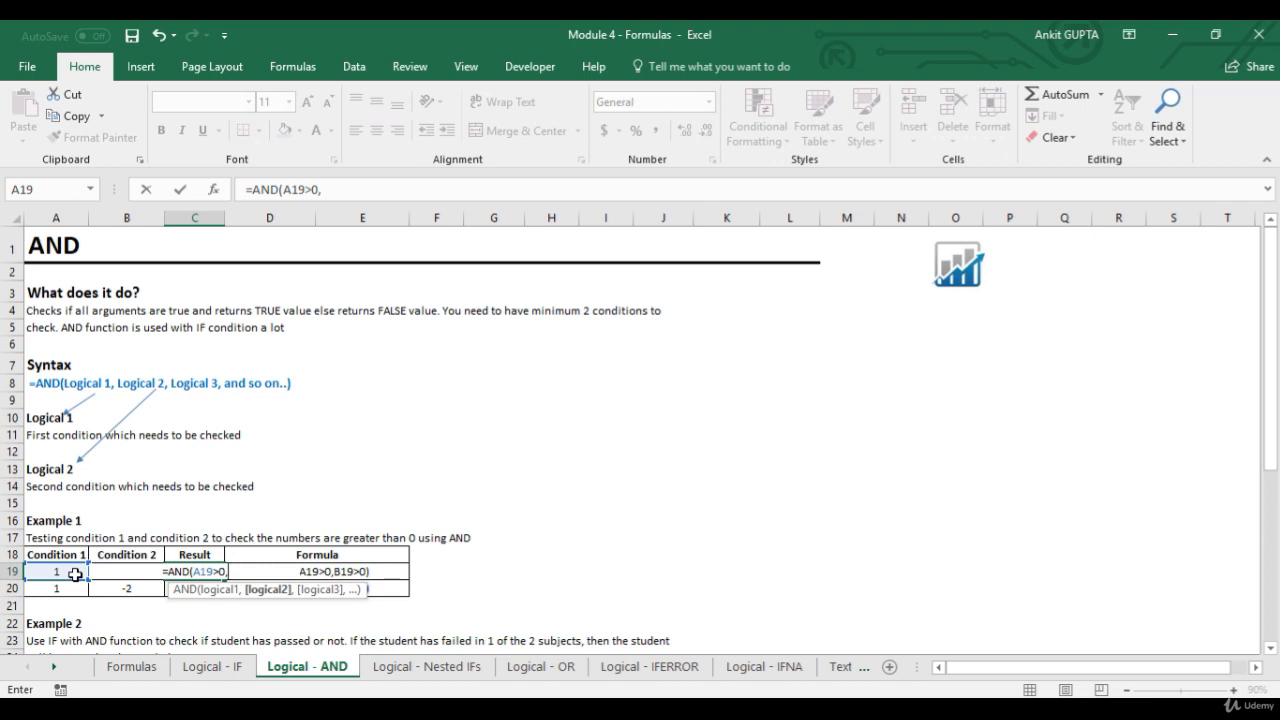
{"action": "type", "text": "B1"}
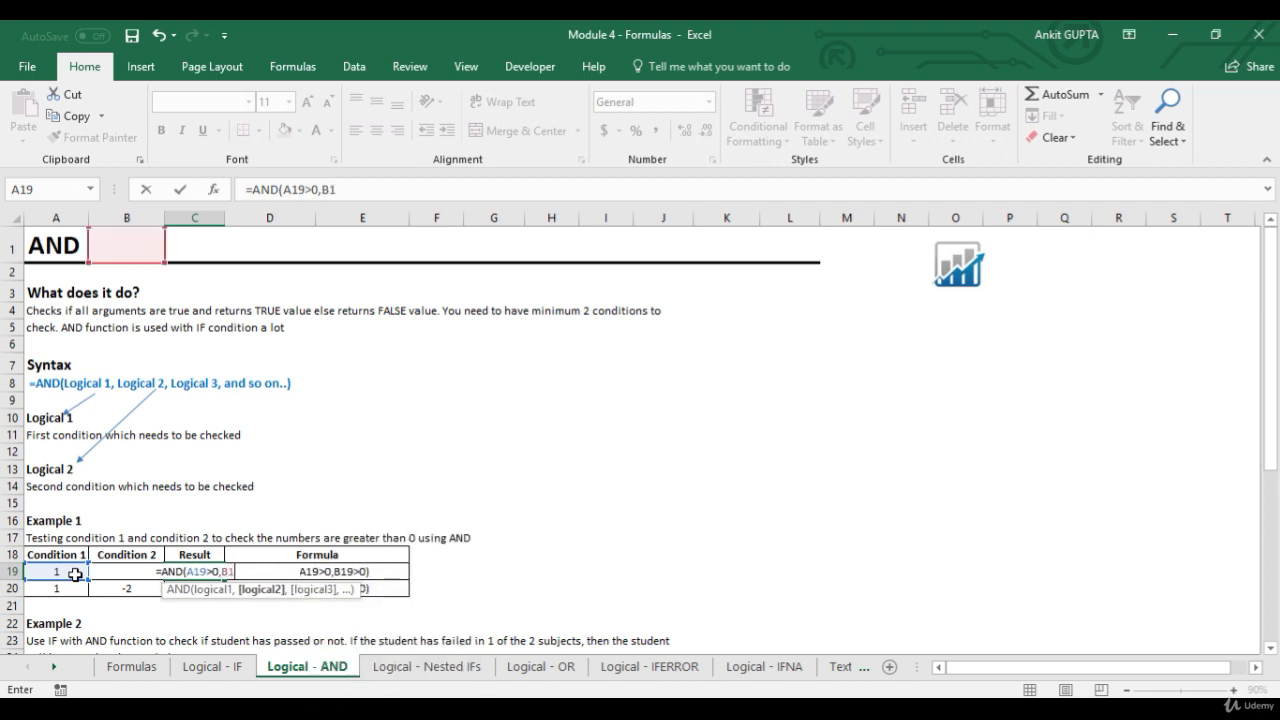
{"action": "type", "text": "9>0"}
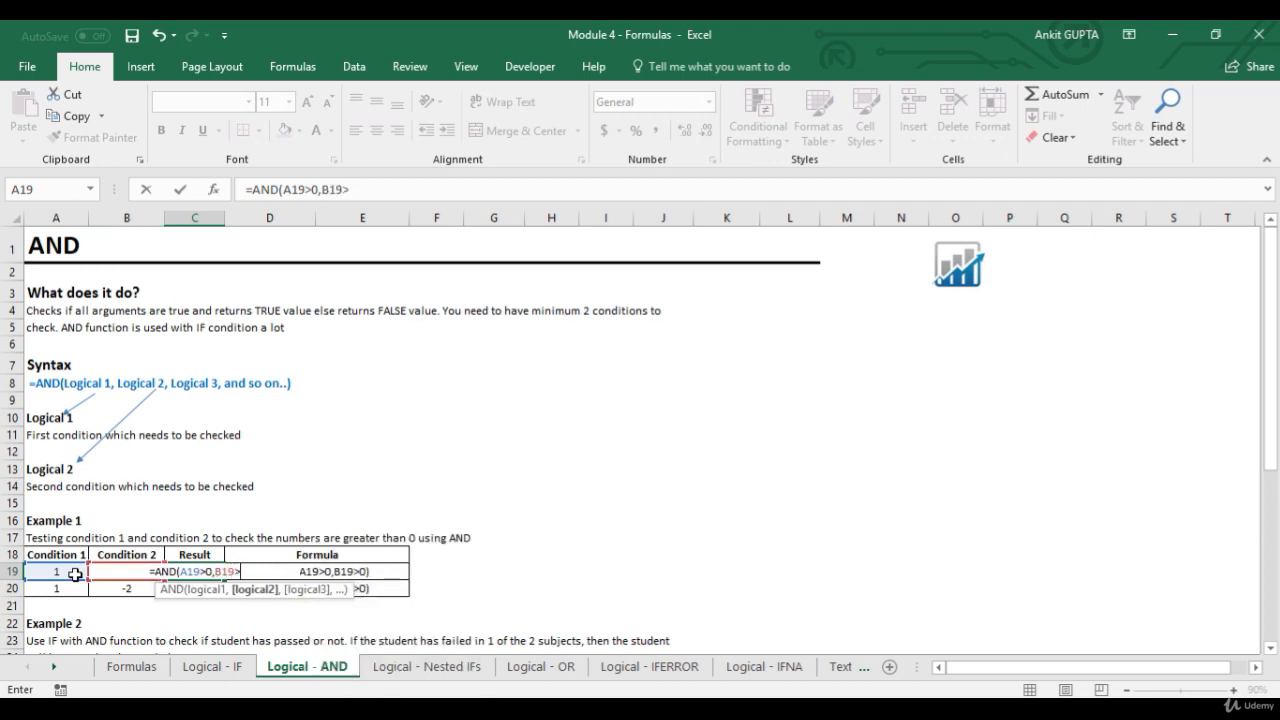
{"action": "type", "text": ")"}
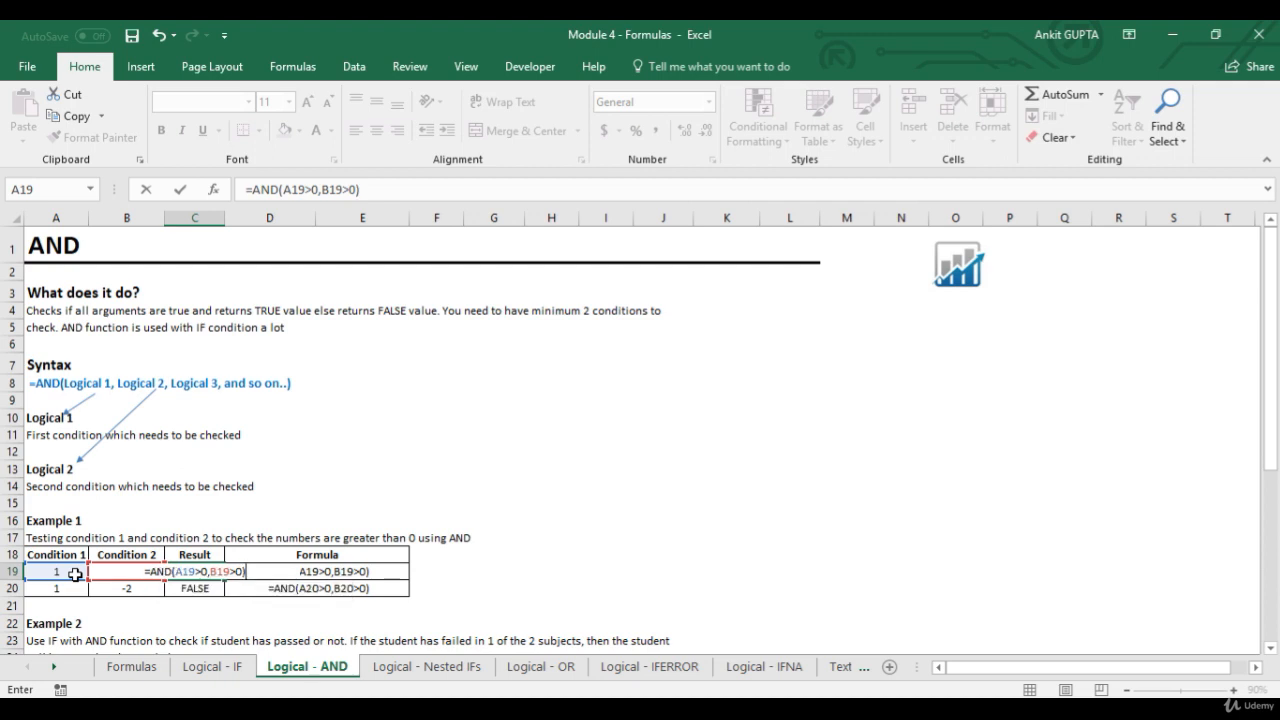
{"action": "key", "text": "Return"}
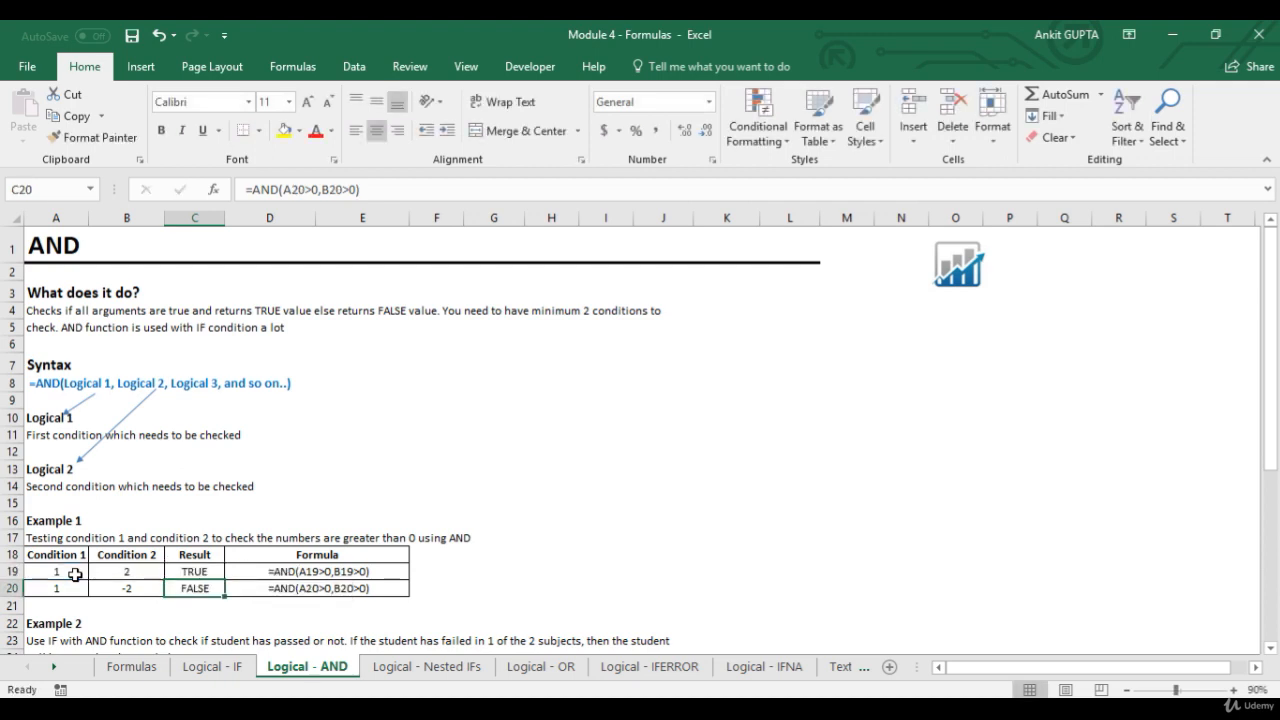
Copy the AND formula from C19 into C20.
{"action": "key", "text": "Up"}
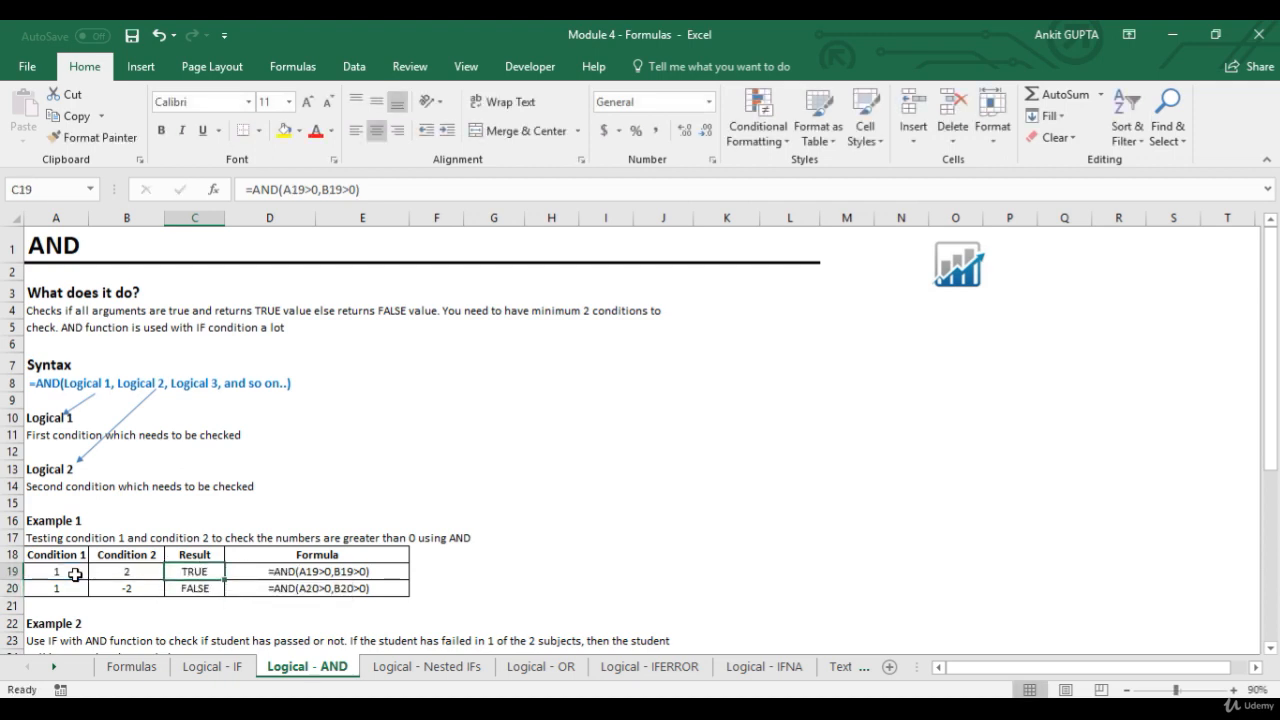
{"action": "key", "text": "ctrl+c"}
{"action": "key", "text": "Down"}
{"action": "key", "text": "ctrl+v"}
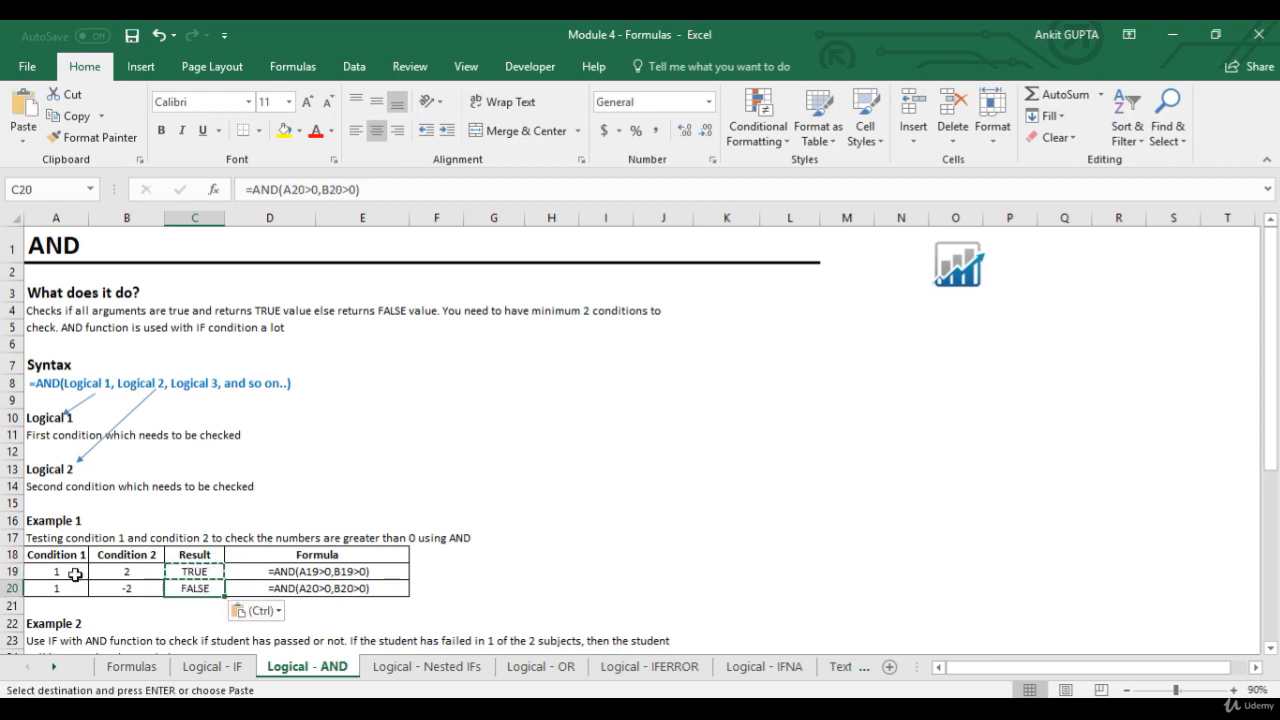
{"action": "key", "text": "Escape"}
{"action": "key", "text": "Escape"}
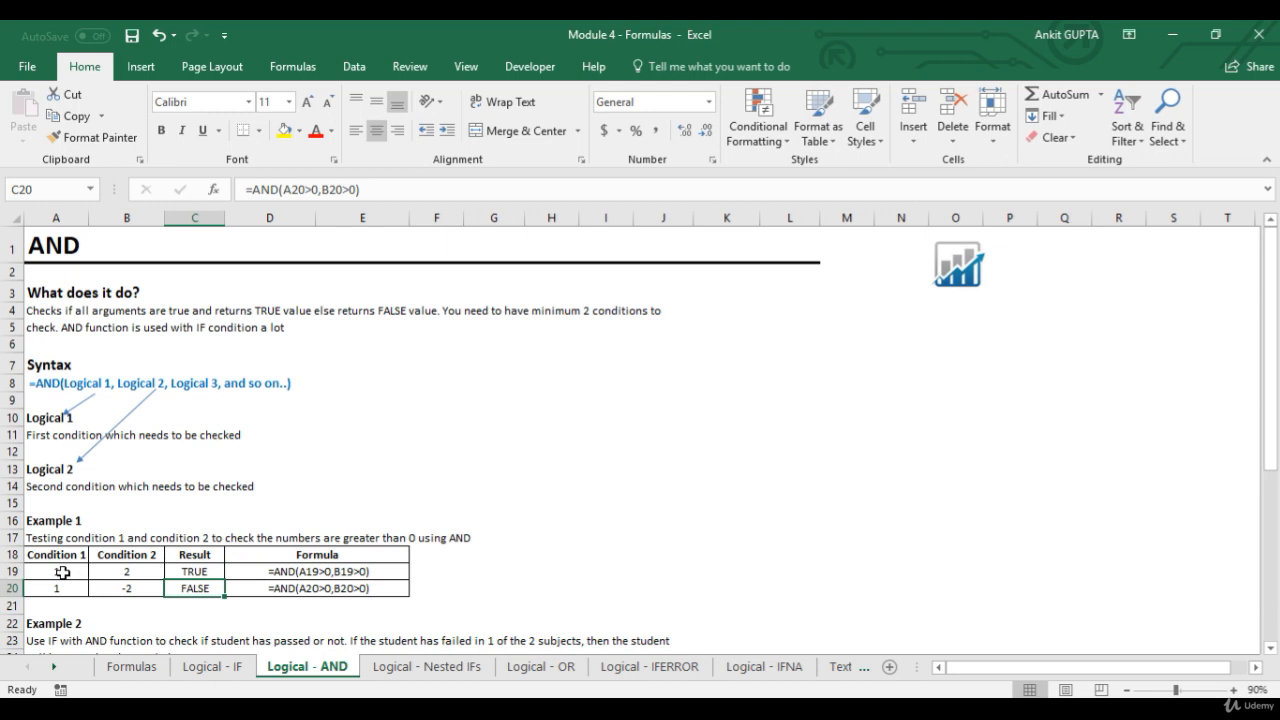
Review the second AND condition in B20, the IF with AND pass/fail example and the increment exercise.
{"action": "left_click", "coordinate": [130, 588]}
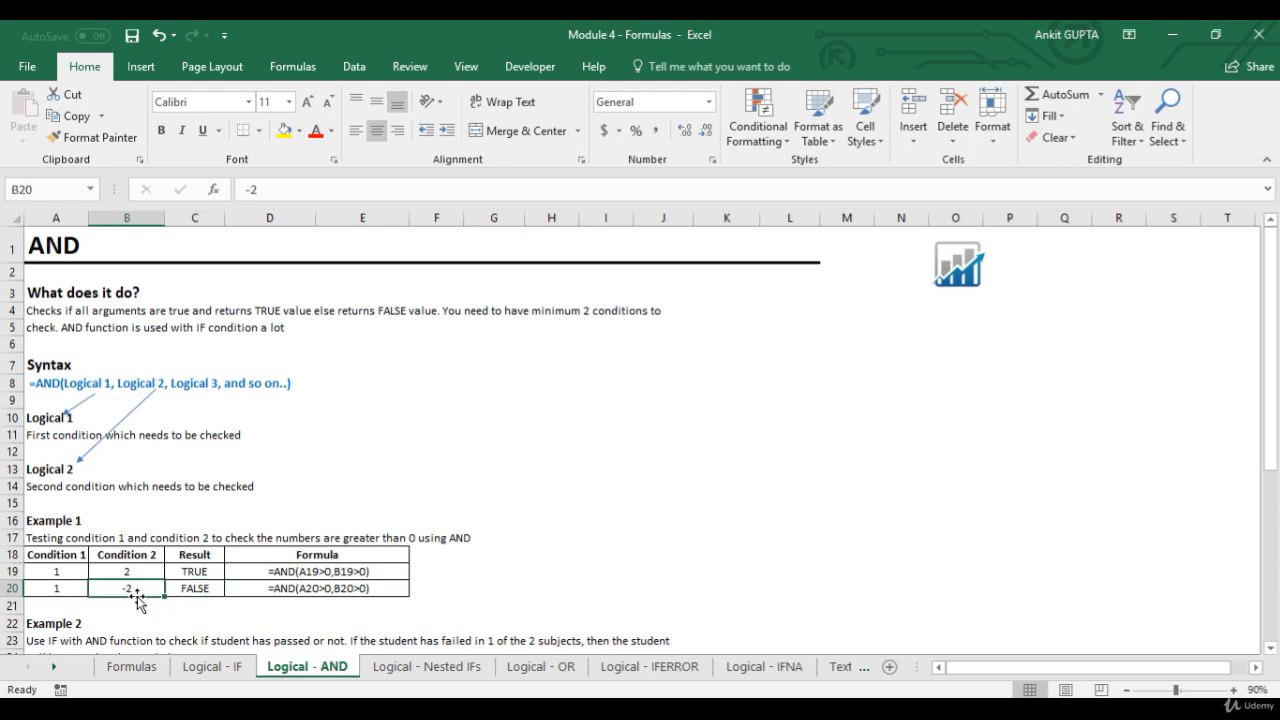
{"action": "scroll", "coordinate": [166, 597], "scroll_direction": "down", "scroll_amount": 3}
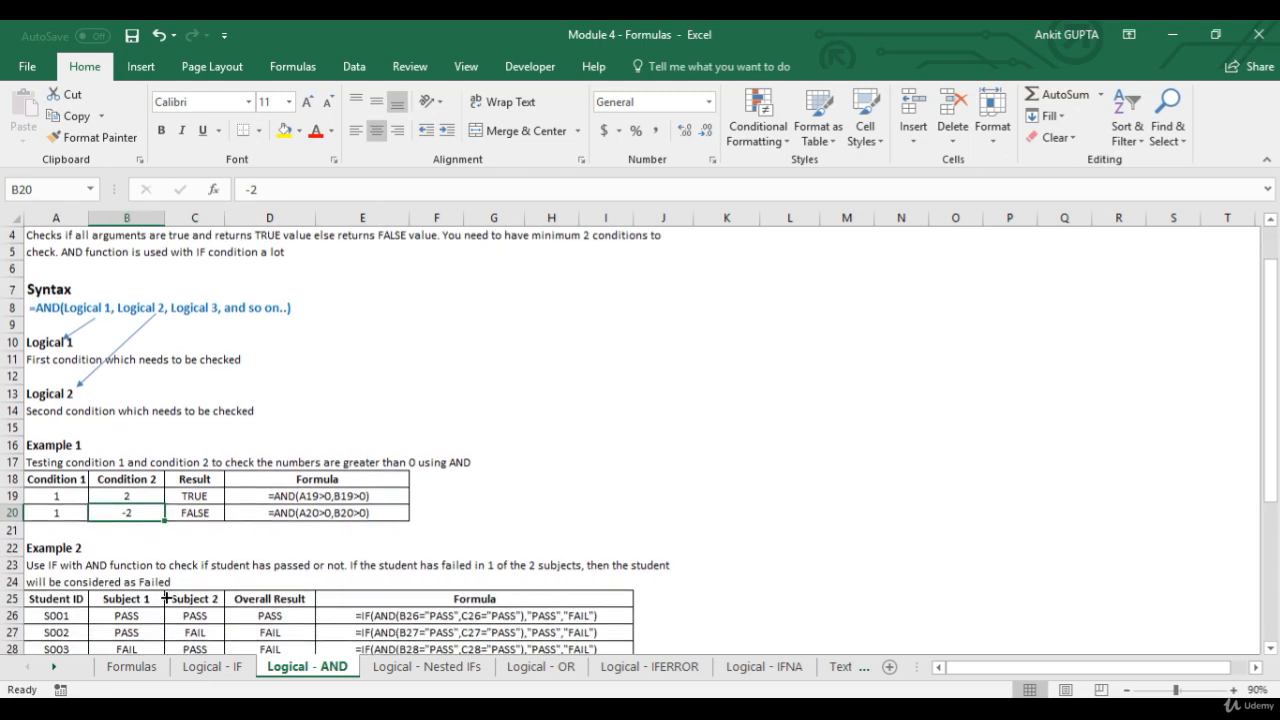
{"action": "scroll", "coordinate": [166, 597], "scroll_direction": "down", "scroll_amount": 3}
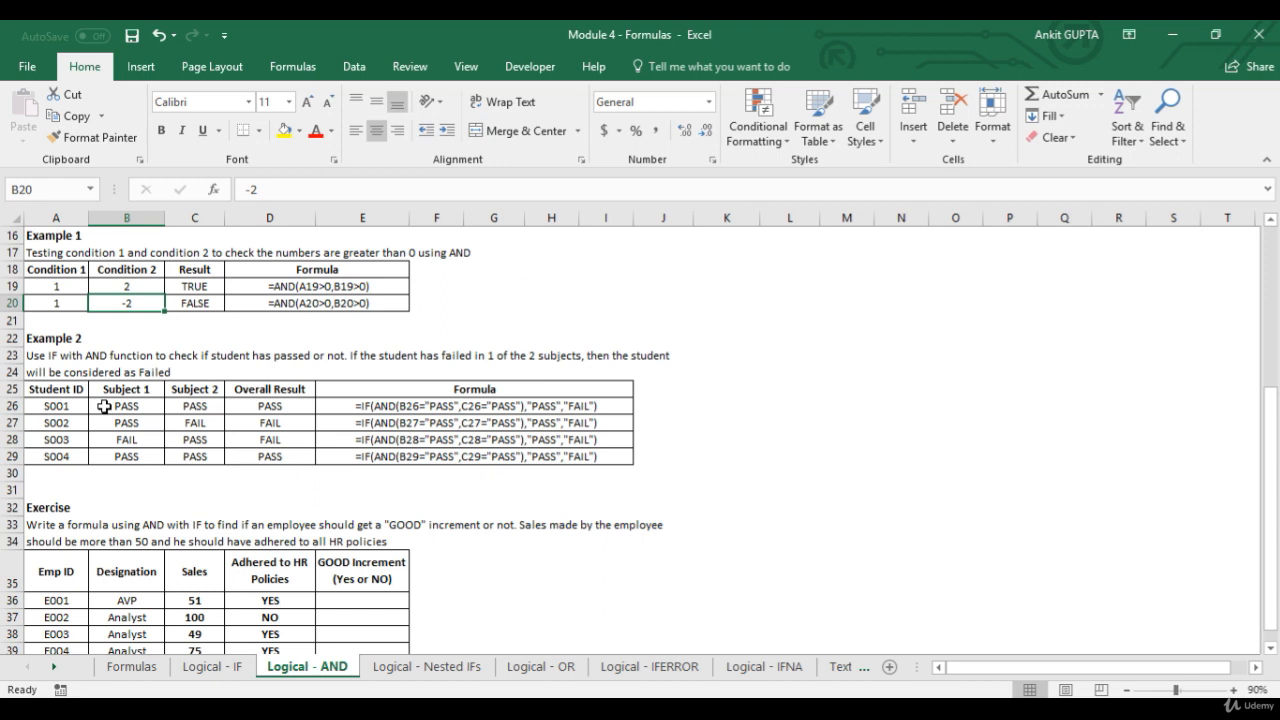
{"action": "scroll", "coordinate": [104, 406], "scroll_direction": "down", "scroll_amount": 1}
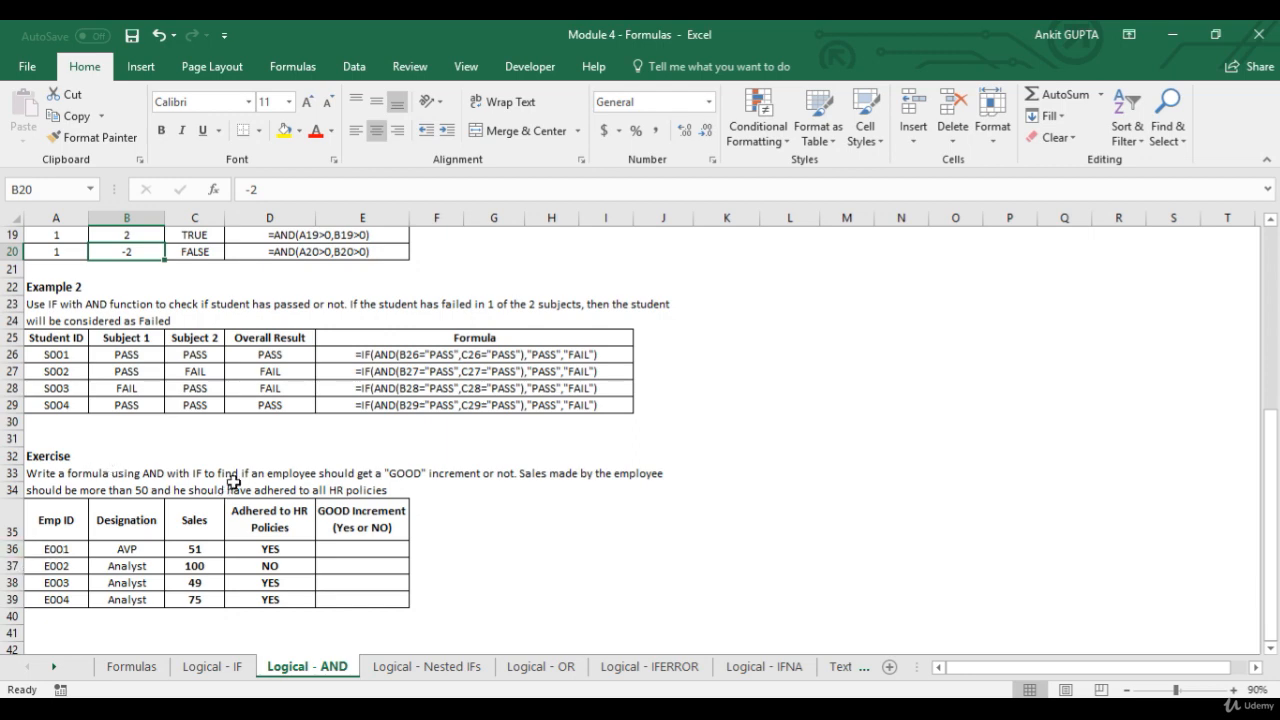
{"action": "scroll", "coordinate": [230, 481], "scroll_direction": "up", "scroll_amount": 6}
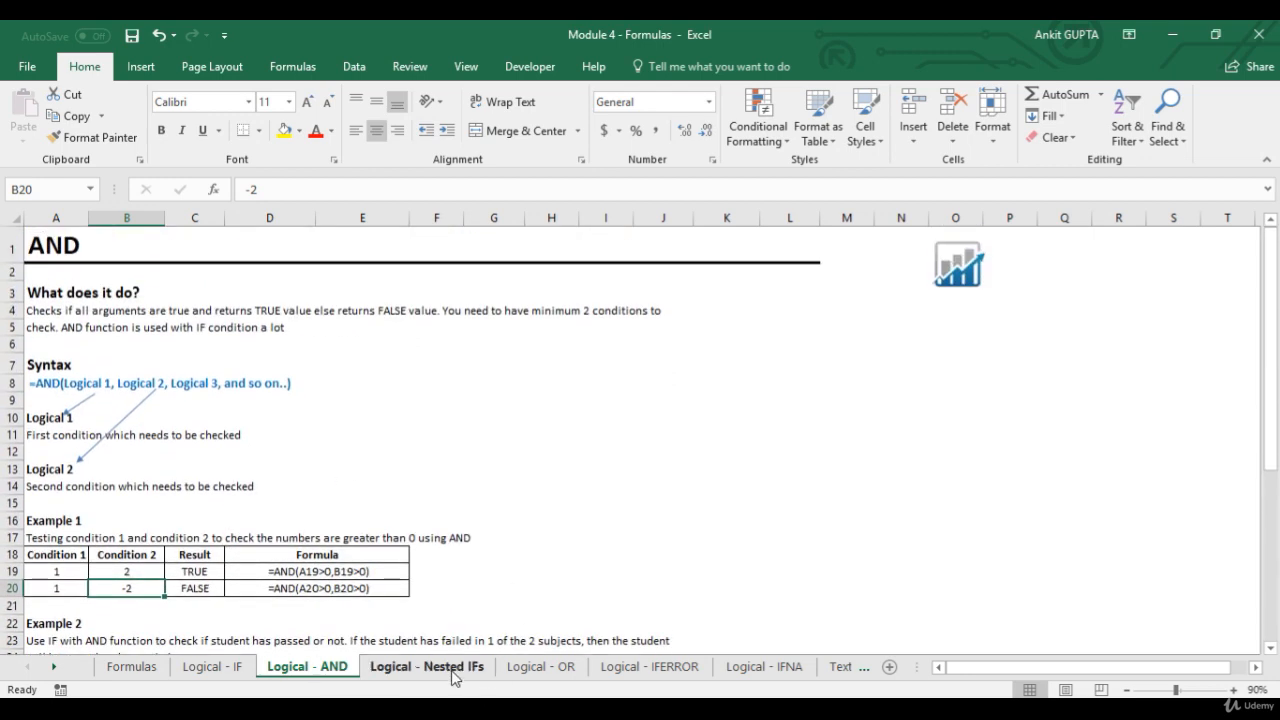
Compare the syntax on the Logical - Nested IFs sheet with that on the Logical - IF sheet, ending on Logical - Nested IFs.
{"action": "left_click", "coordinate": [452, 677]}
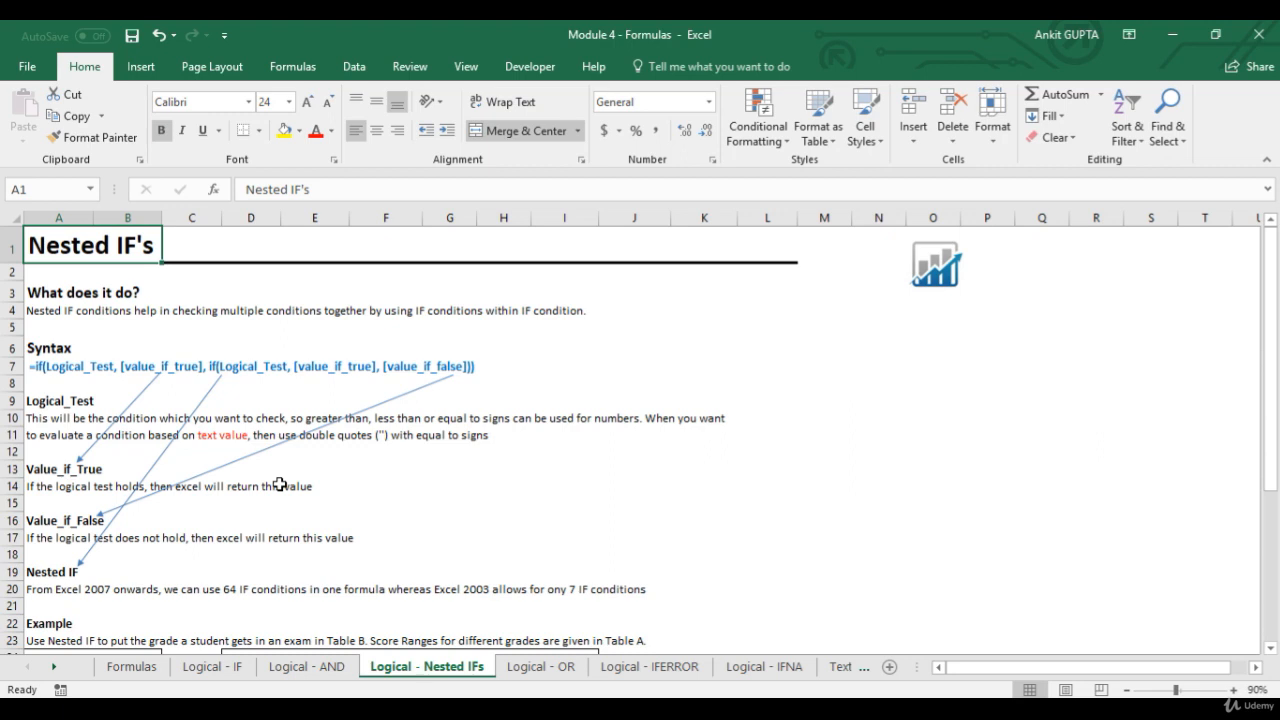
{"action": "left_click", "coordinate": [213, 667]}
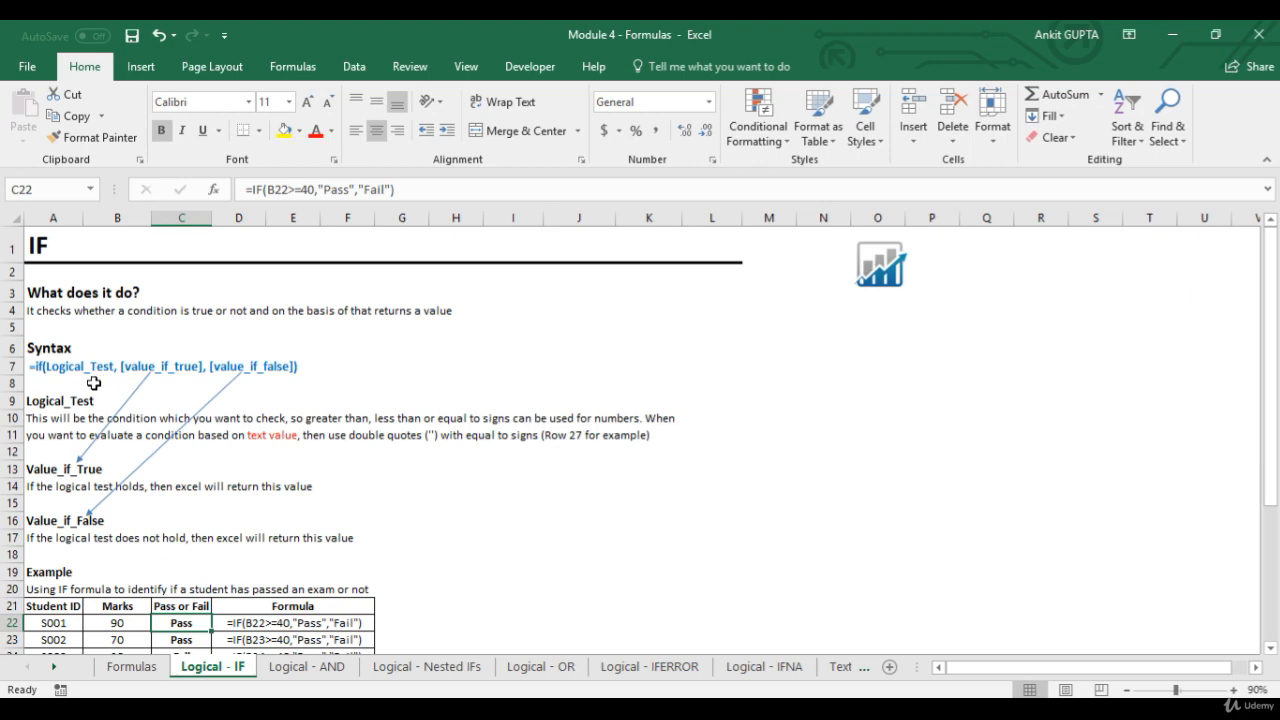
{"action": "left_click", "coordinate": [462, 667]}
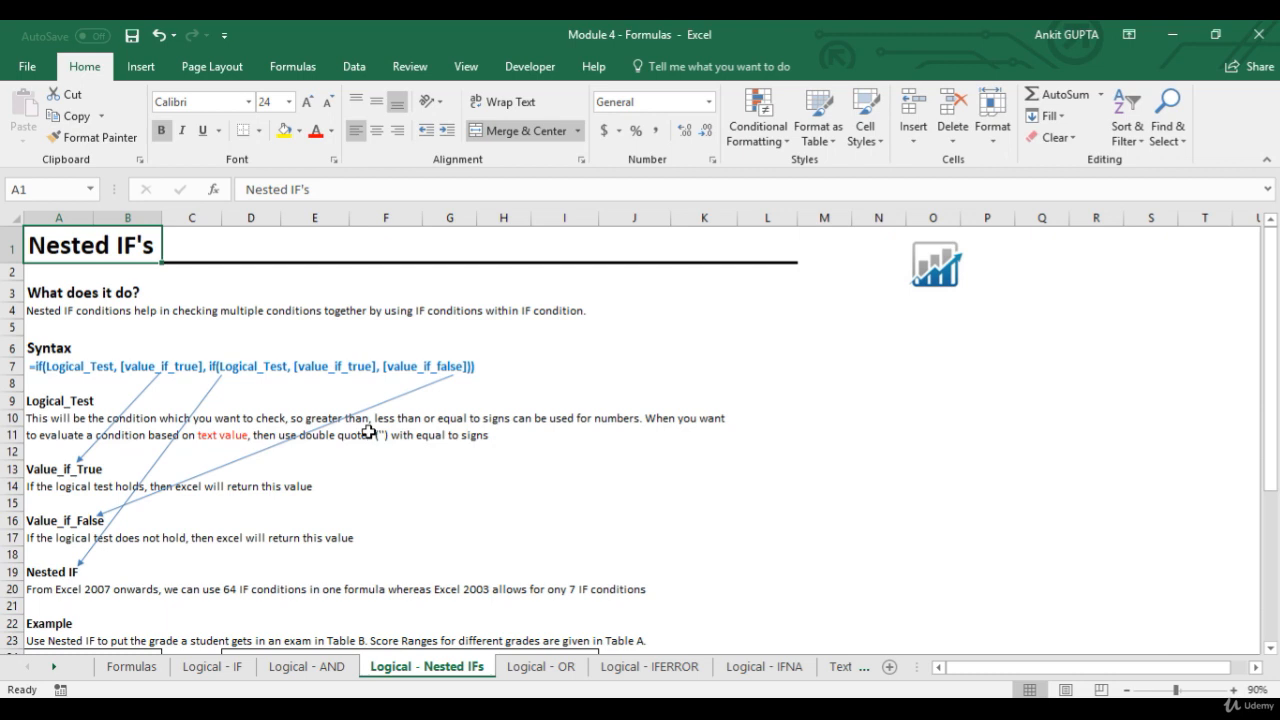
Examine the nested IF grade formula in F26 against the marks in Table B and the score ranges in Table A.
{"action": "scroll", "coordinate": [368, 431], "scroll_direction": "down", "scroll_amount": 2}
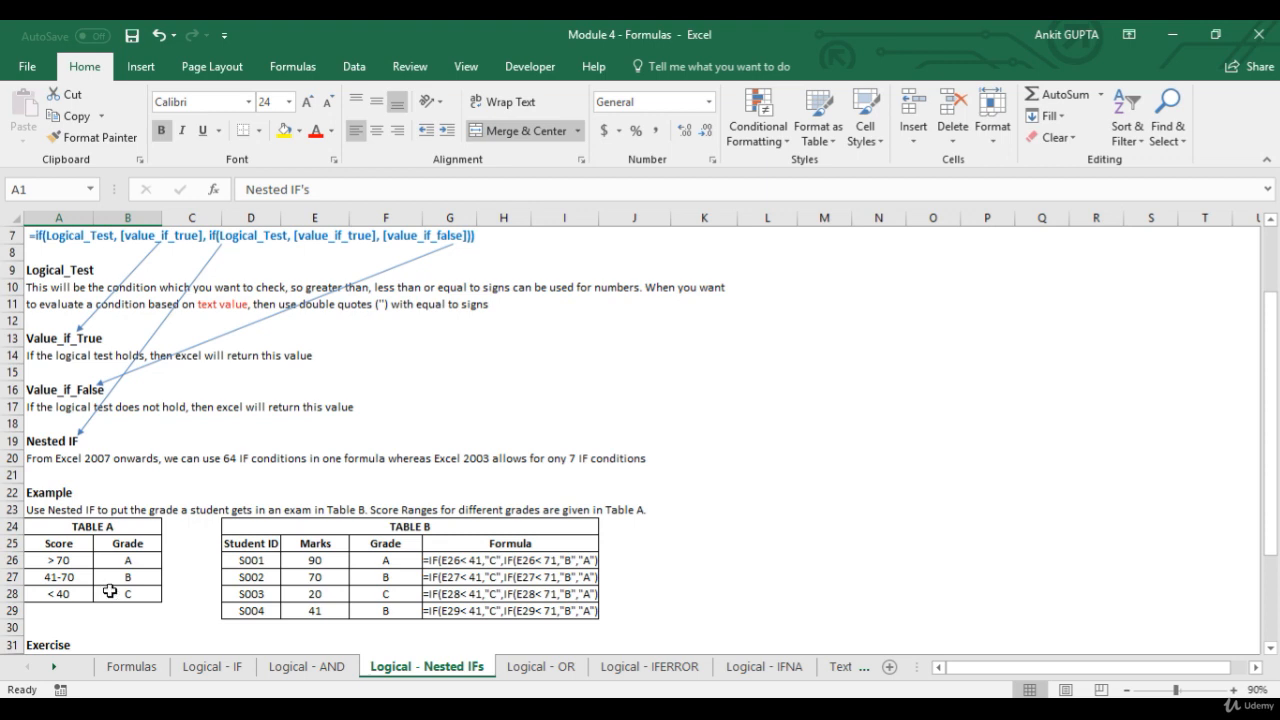
{"action": "left_click", "coordinate": [405, 565]}
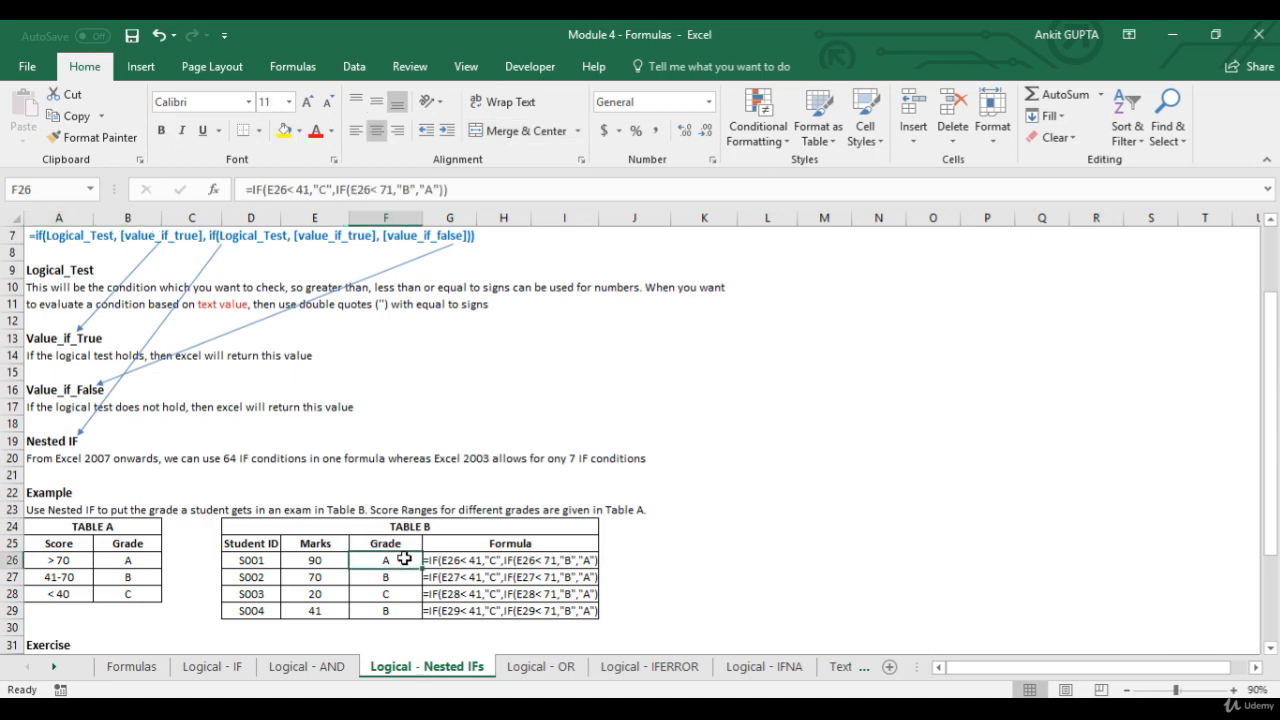
{"action": "left_click", "coordinate": [333, 560]}
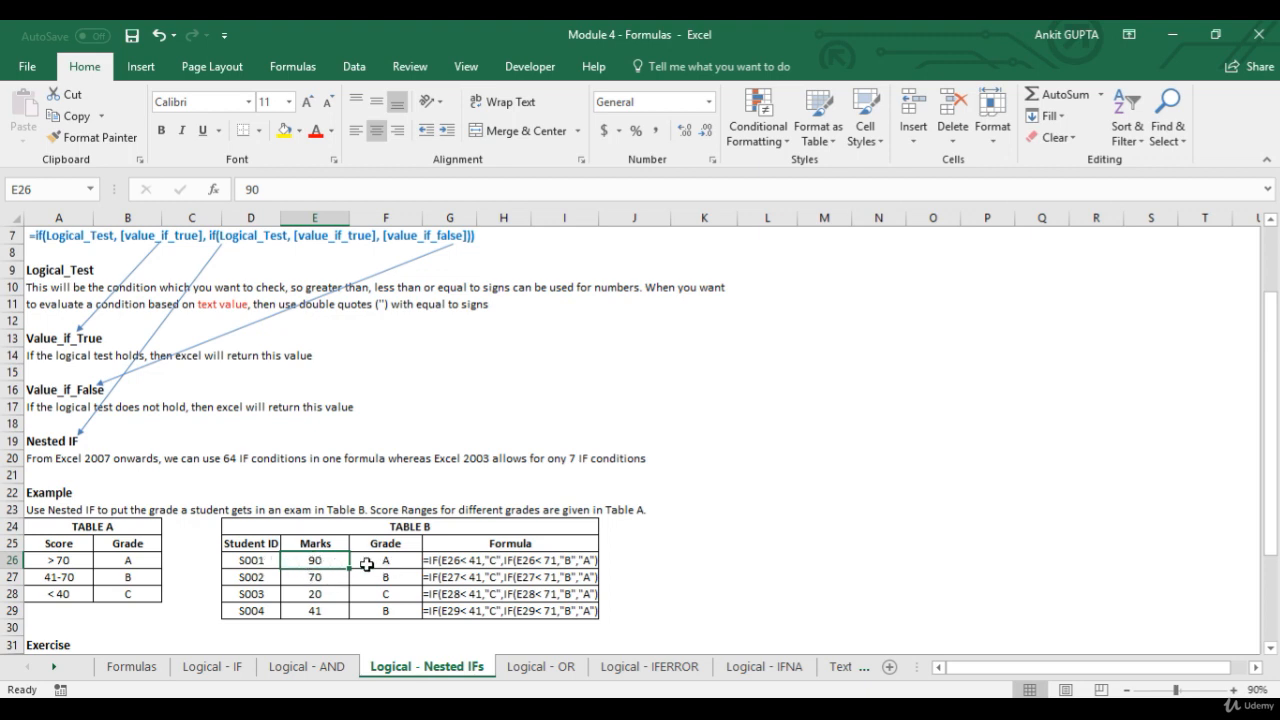
{"action": "left_click", "coordinate": [368, 564]}
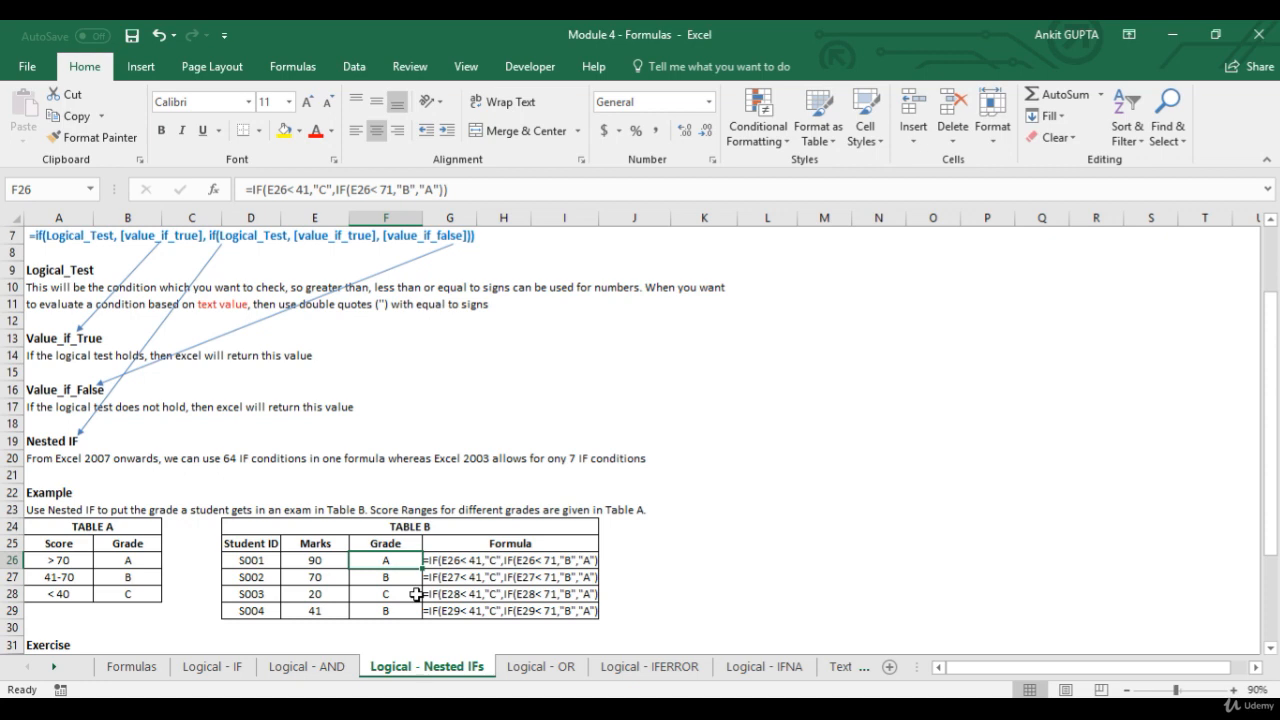
{"action": "scroll", "coordinate": [252, 457], "scroll_direction": "up", "scroll_amount": 1}
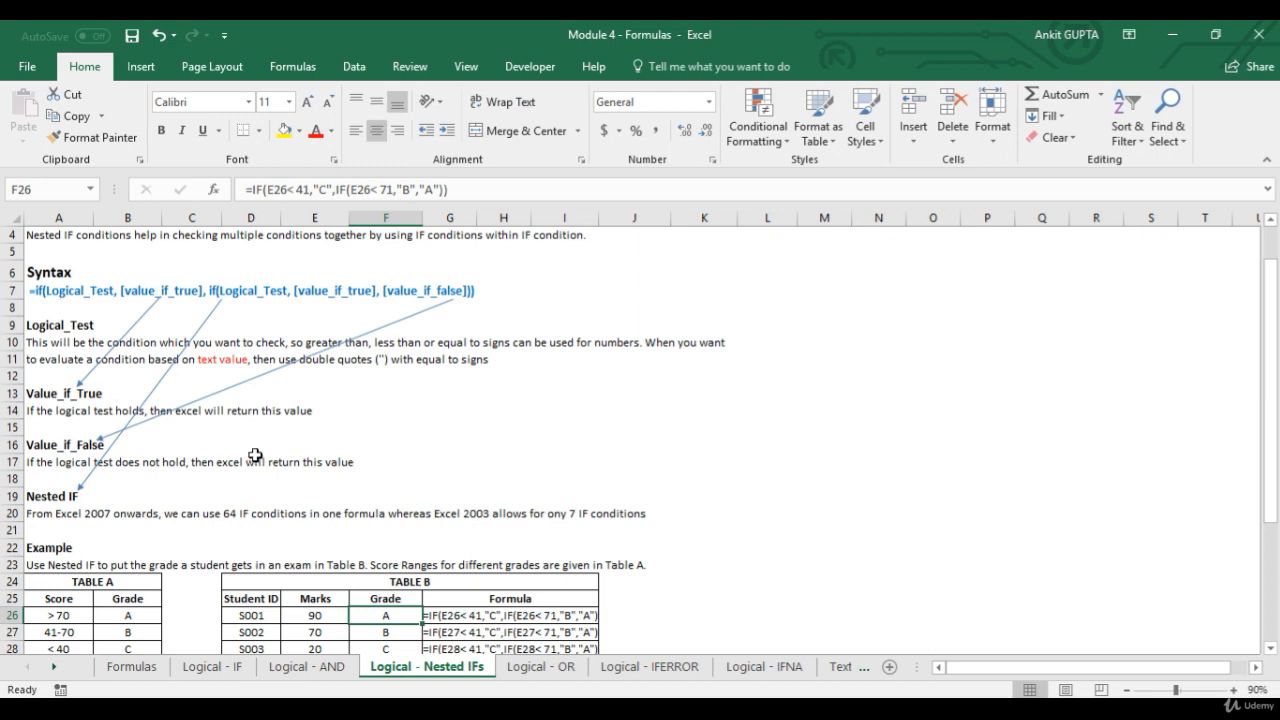
{"action": "scroll", "coordinate": [252, 457], "scroll_direction": "up", "scroll_amount": 1}
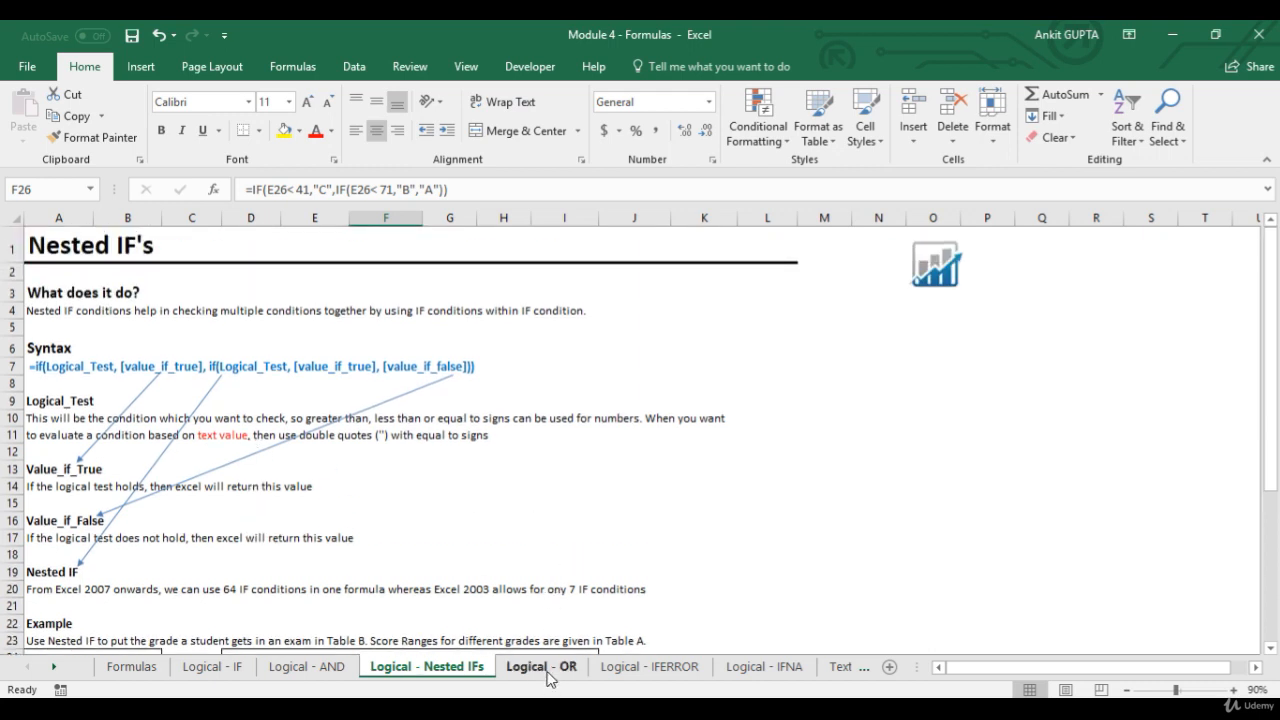
On the Logical - OR sheet, clear the Result and Formula entries in rows 20 to 22 of Example 1.
{"action": "left_click", "coordinate": [545, 667]}
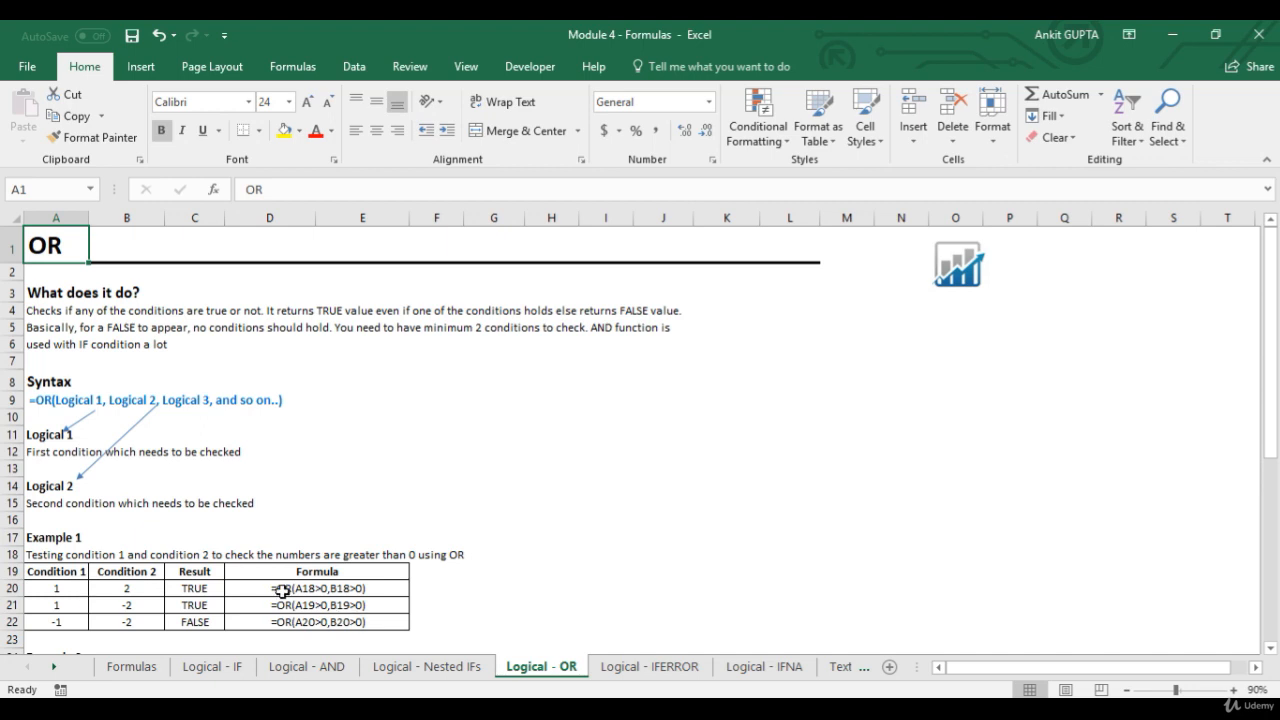
{"action": "left_click_drag", "start_coordinate": [190, 592], "coordinate": [285, 622]}
{"action": "key", "text": "Delete"}
Enter the formula =OR(A20>0,B20>0) in Result cell C20 of Example 1.
{"action": "key", "text": "Up"}
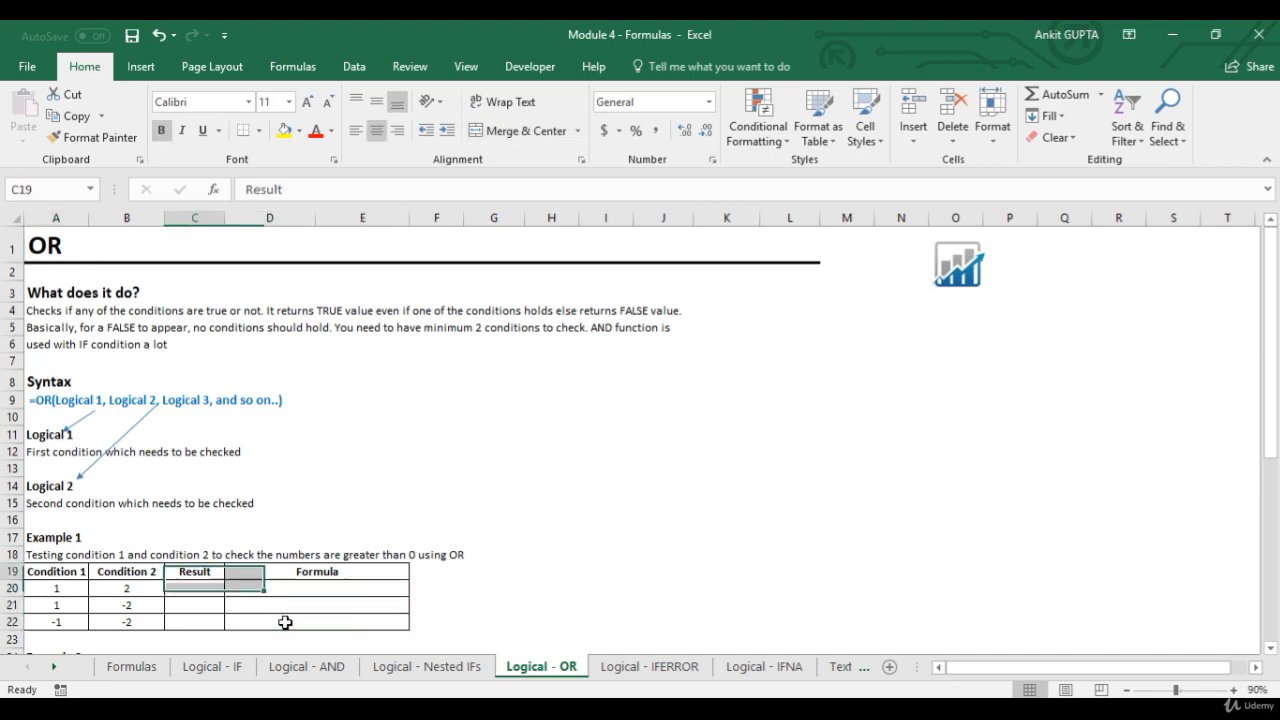
{"action": "key", "text": "Down"}
{"action": "type", "text": "="}
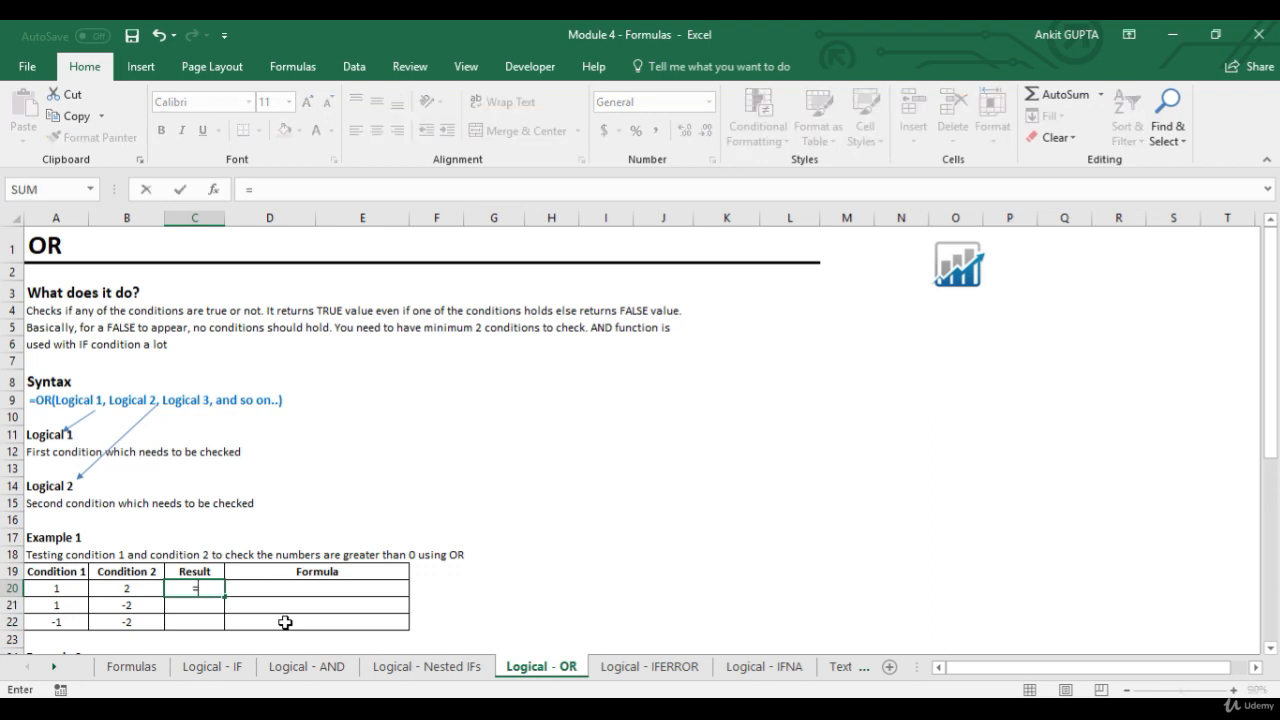
{"action": "type", "text": "or"}
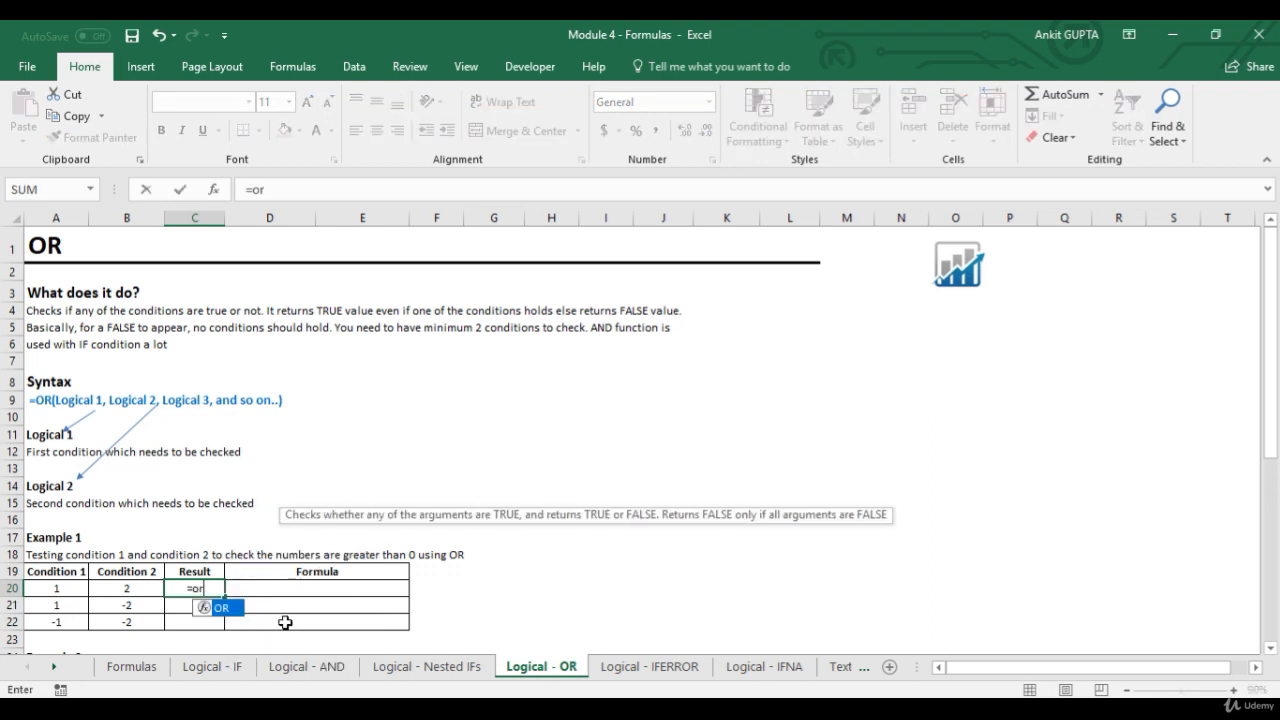
{"action": "key", "text": "BackSpace"}
{"action": "key", "text": "BackSpace"}
{"action": "type", "text": "OR("}
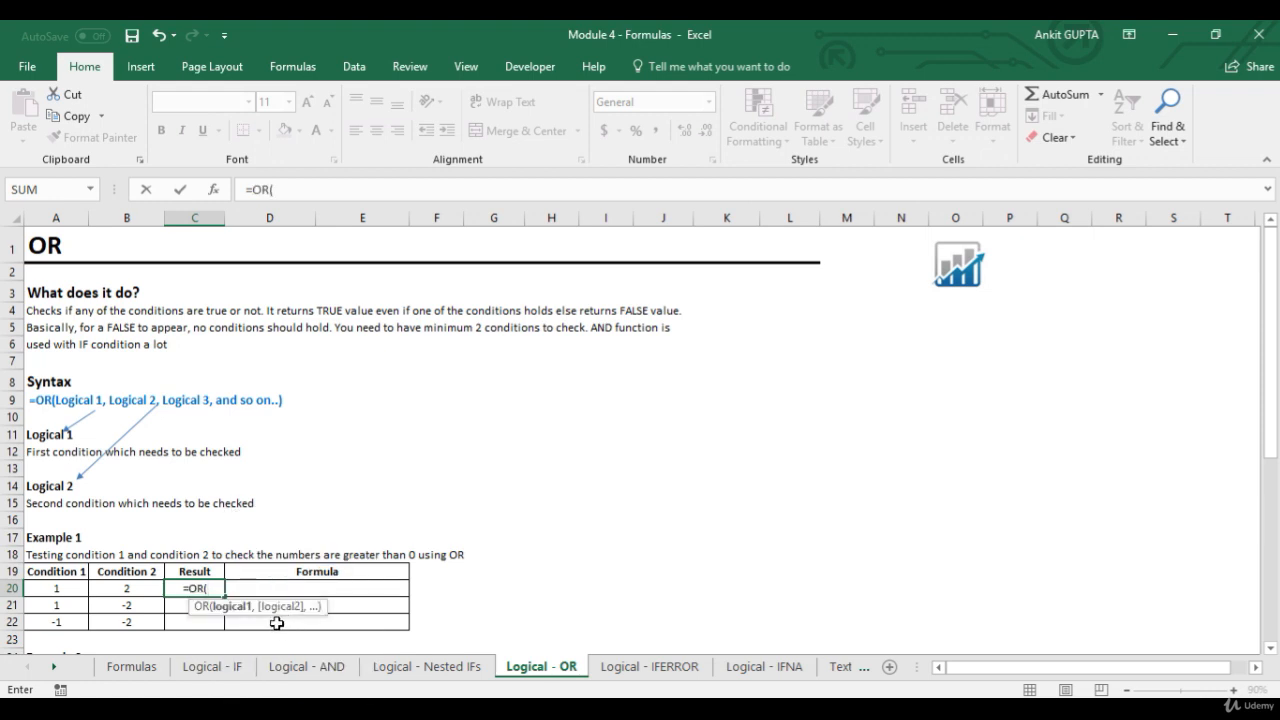
{"action": "type", "text": "A2"}
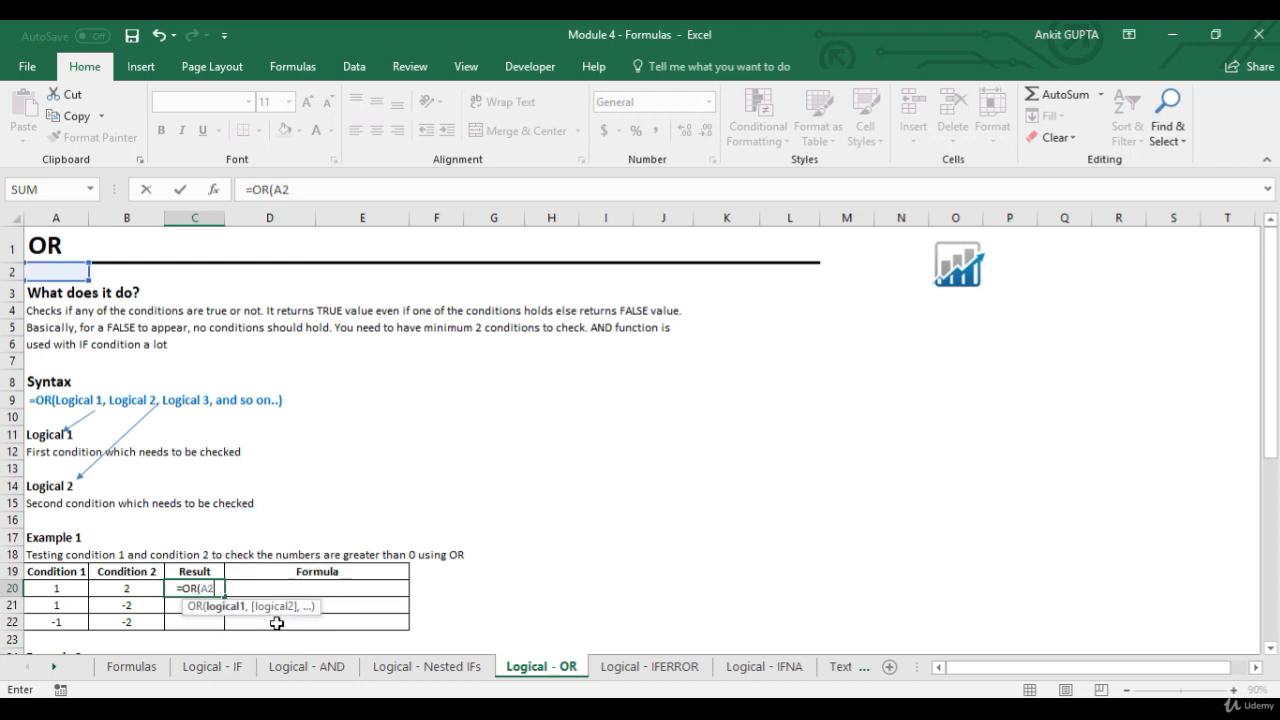
{"action": "type", "text": "0>0"}
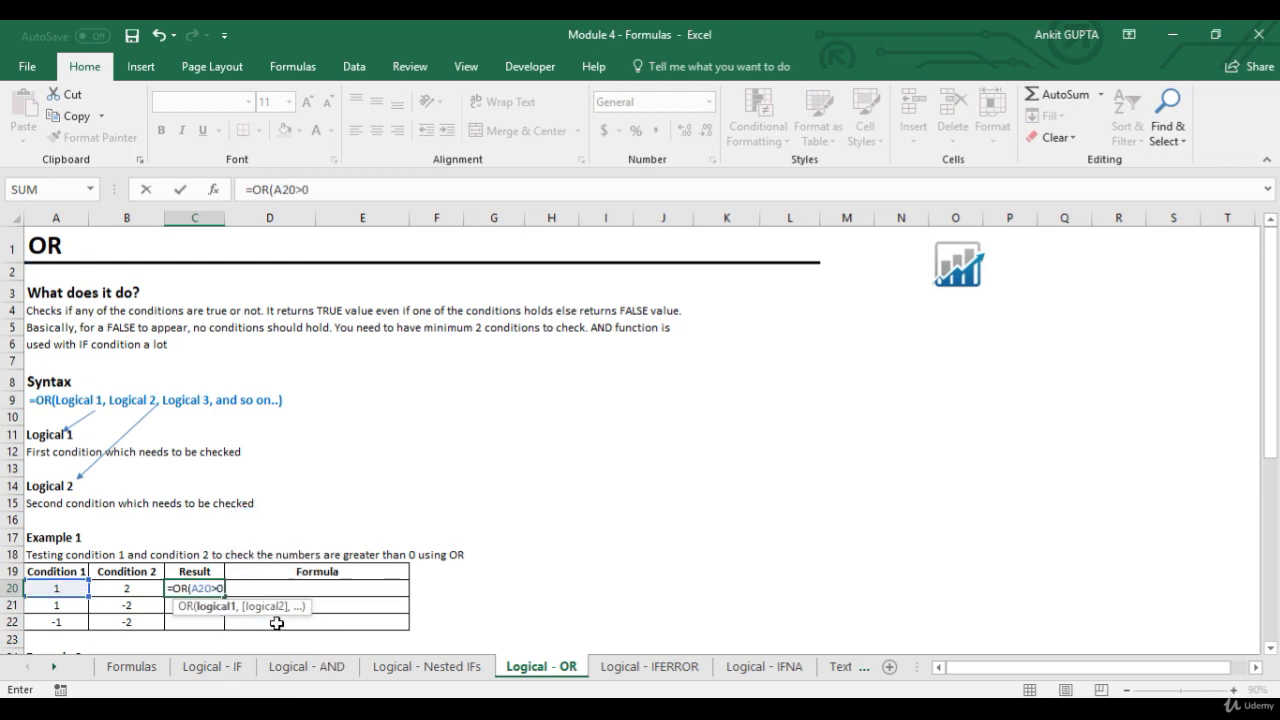
{"action": "type", "text": ",B"}
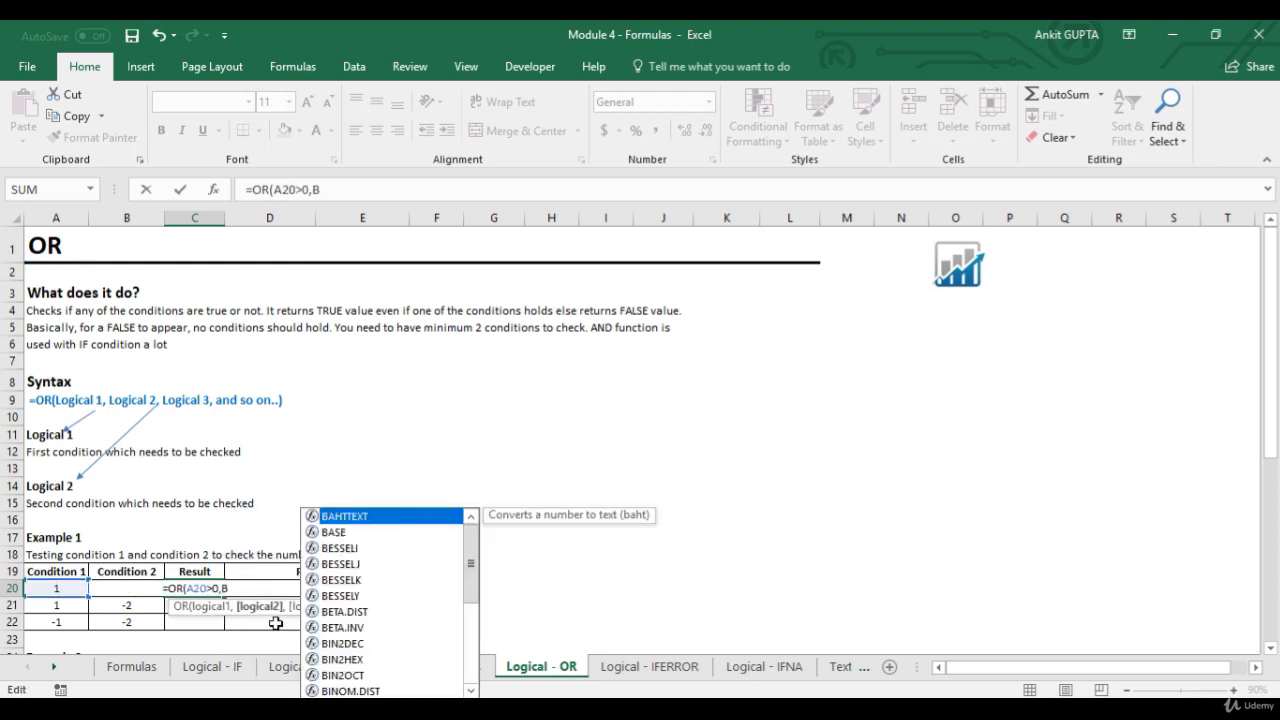
{"action": "type", "text": "20"}
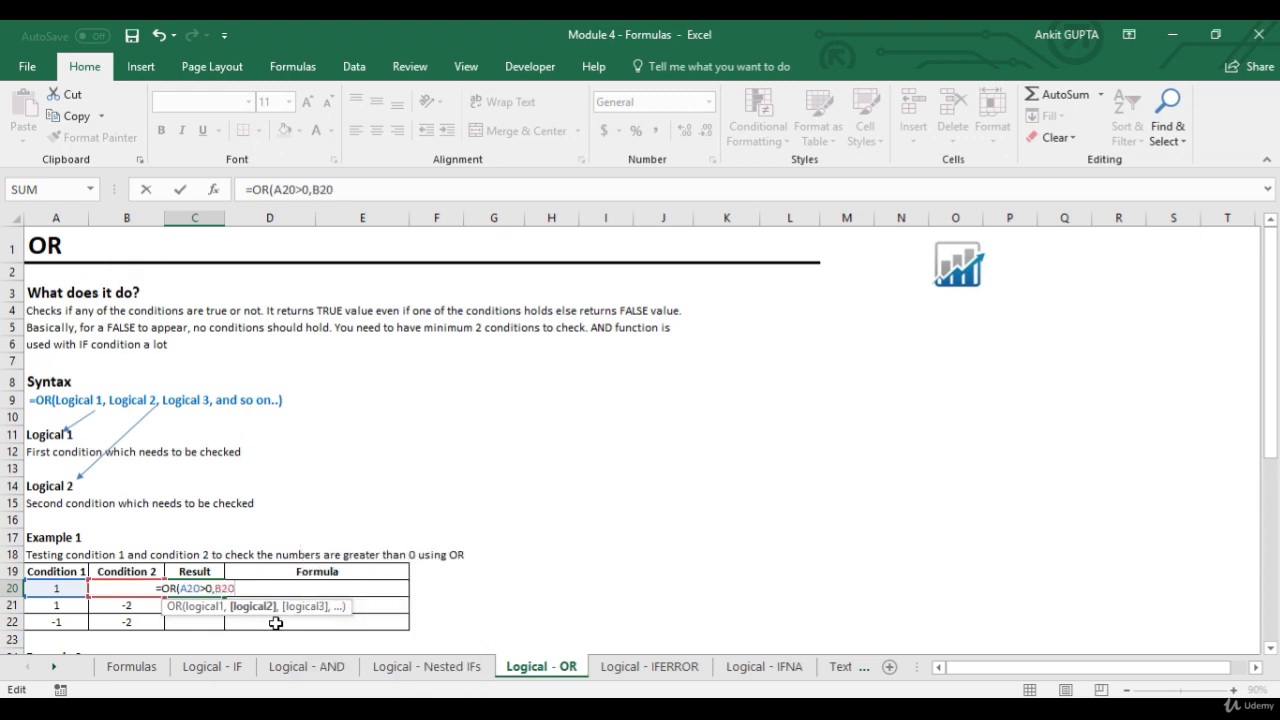
{"action": "type", "text": ">"}
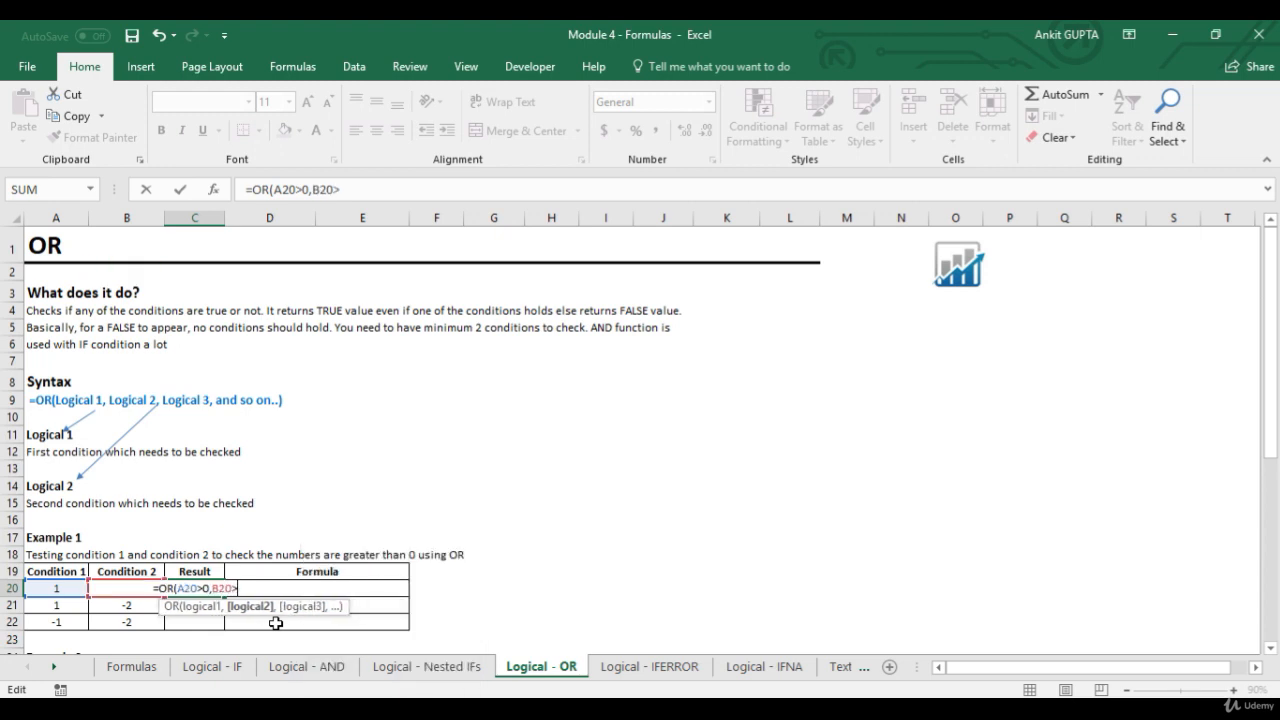
{"action": "type", "text": "0)"}
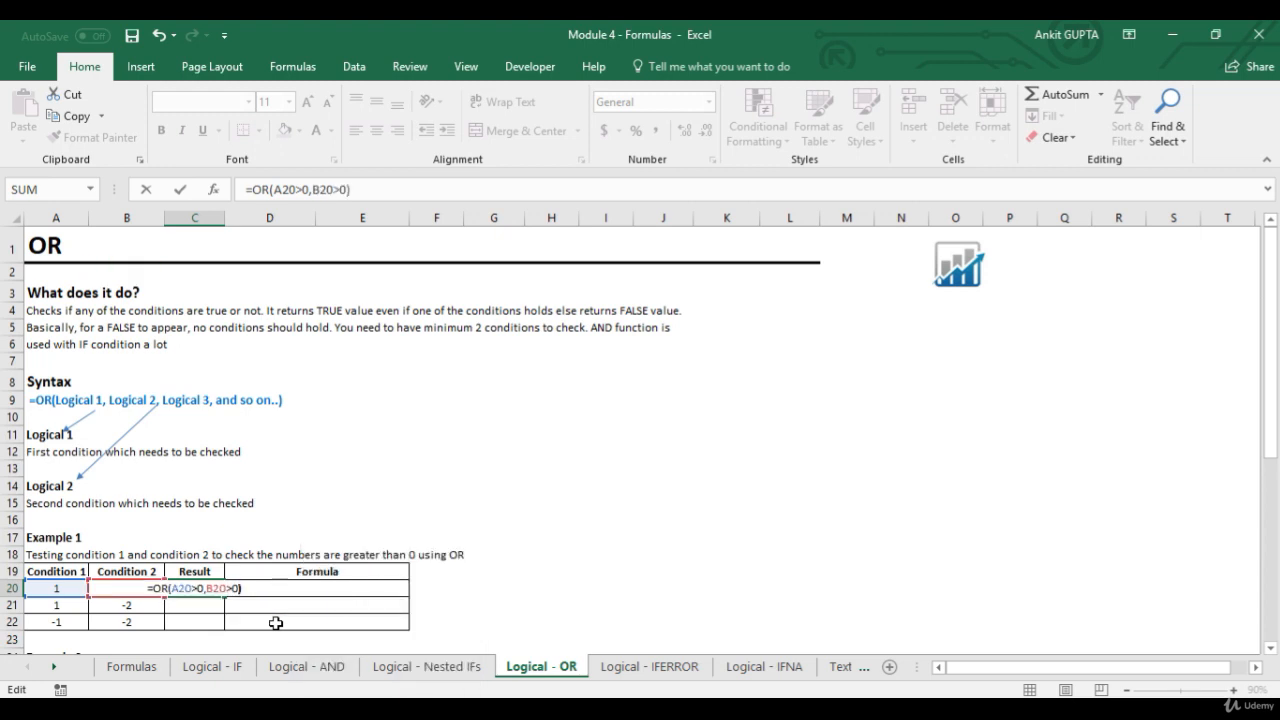
{"action": "key", "text": "Return"}
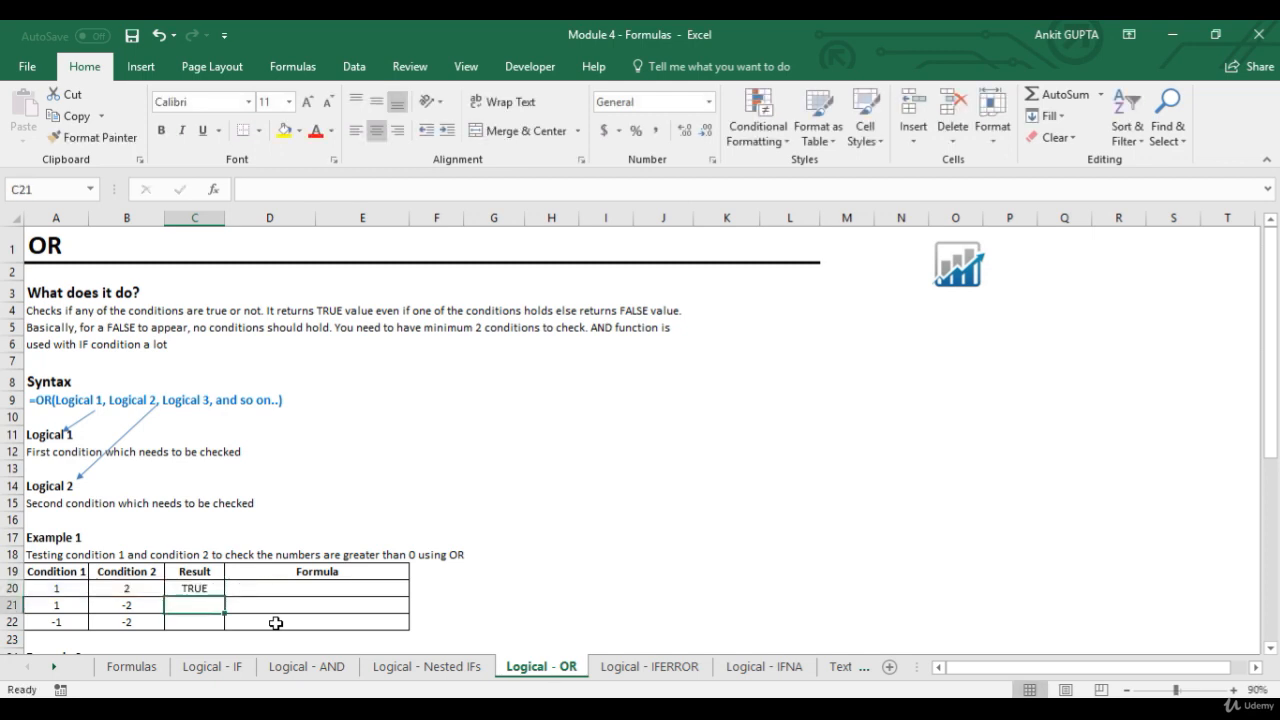
Copy the OR formula from C20 into Result cells C21 and C22.
{"action": "key", "text": "Up"}
{"action": "key", "text": "ctrl+c"}
{"action": "key", "text": "Down"}
{"action": "key", "text": "shift+Down"}
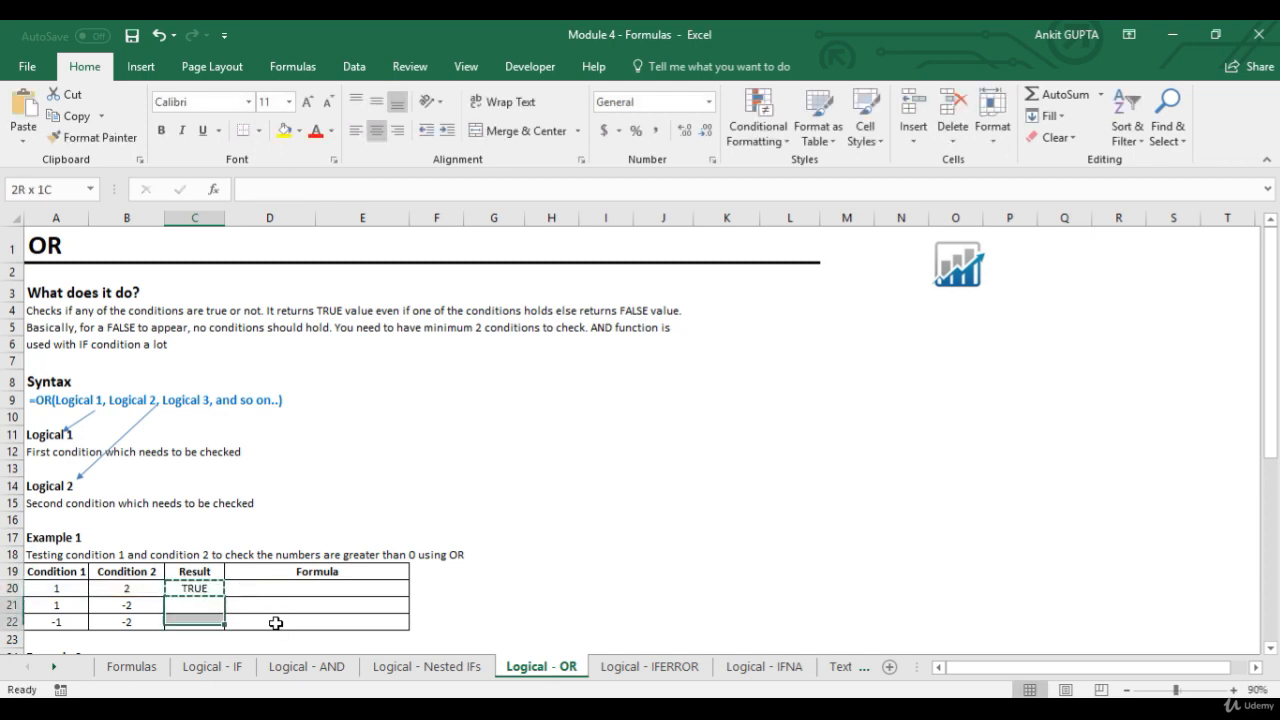
{"action": "key", "text": "ctrl+v"}
{"action": "key", "text": "Escape"}
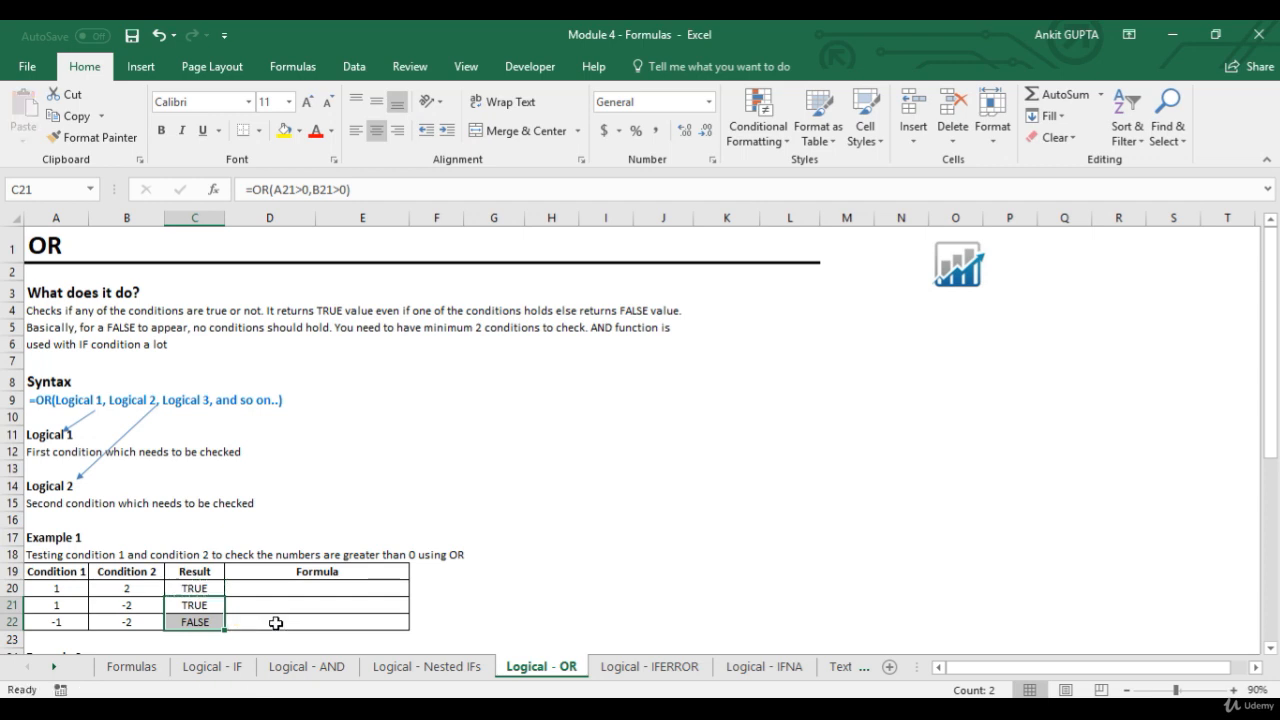
Compare the OR results in C20 to C22 with the Condition 1 and Condition 2 values in each row.
{"action": "key", "text": "Up"}
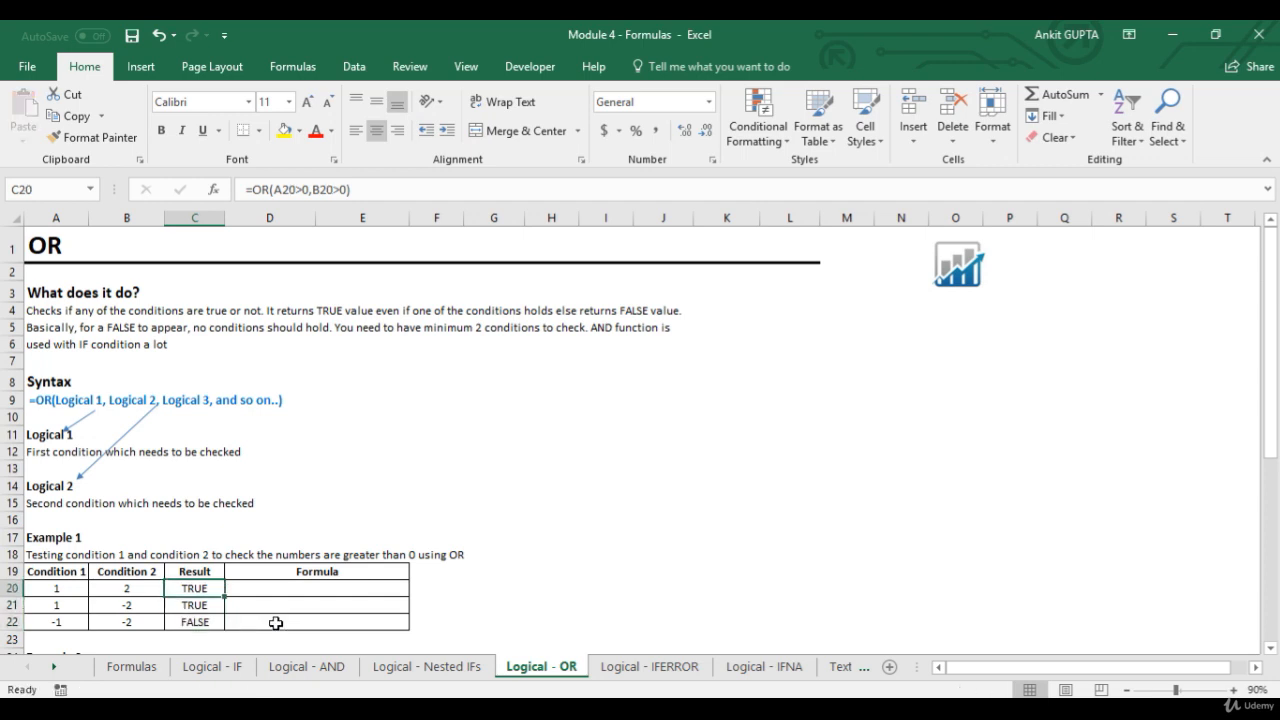
{"action": "key", "text": "Left"}
{"action": "key", "text": "Left"}
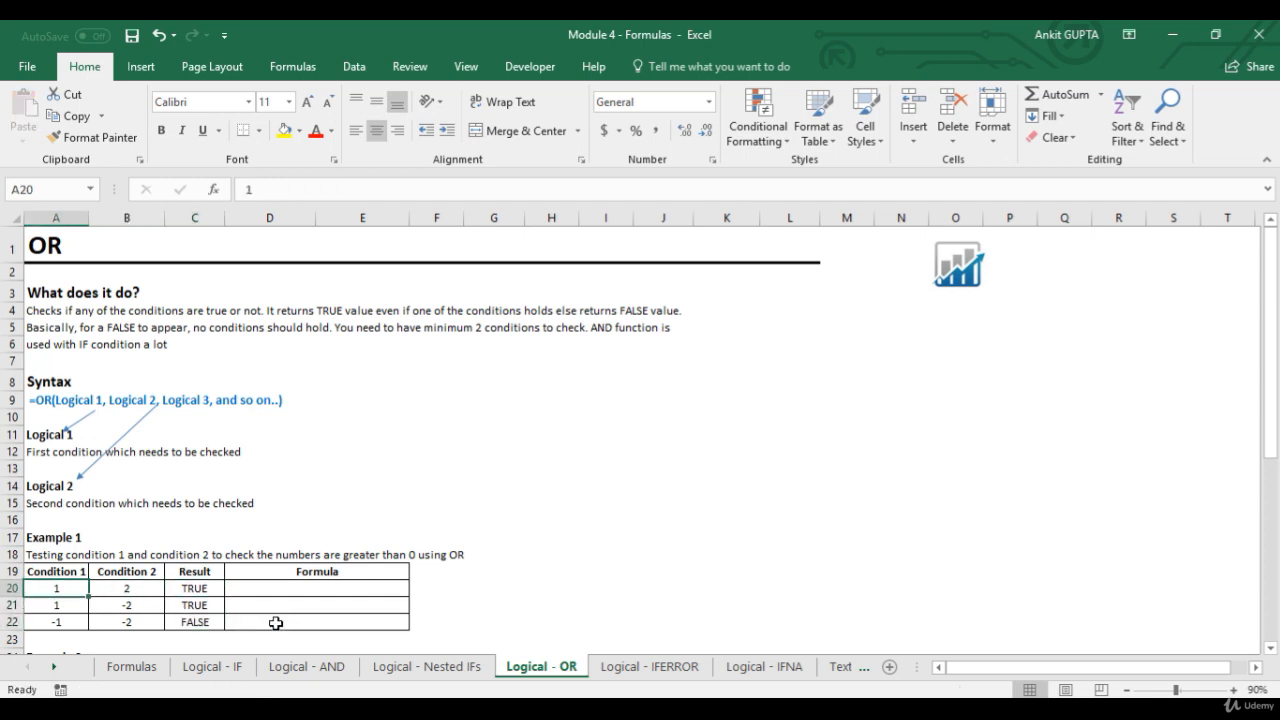
{"action": "key", "text": "Right"}
{"action": "key", "text": "Right"}
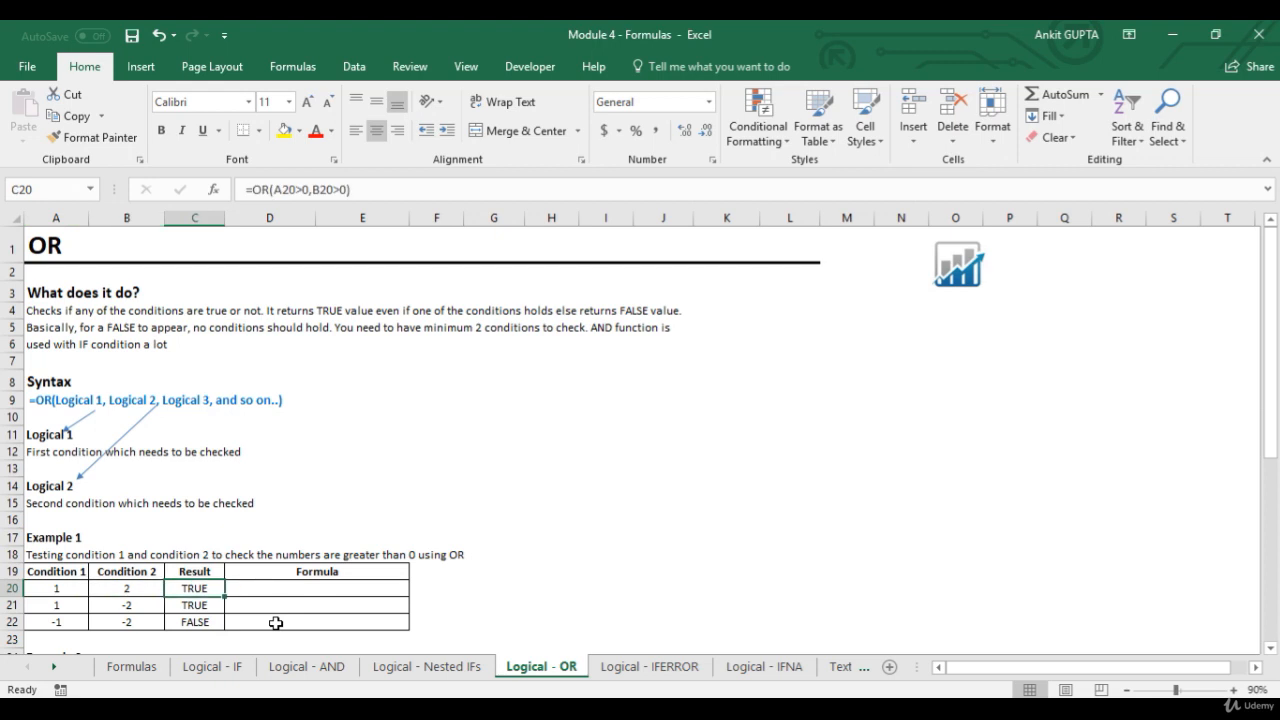
{"action": "key", "text": "Down"}
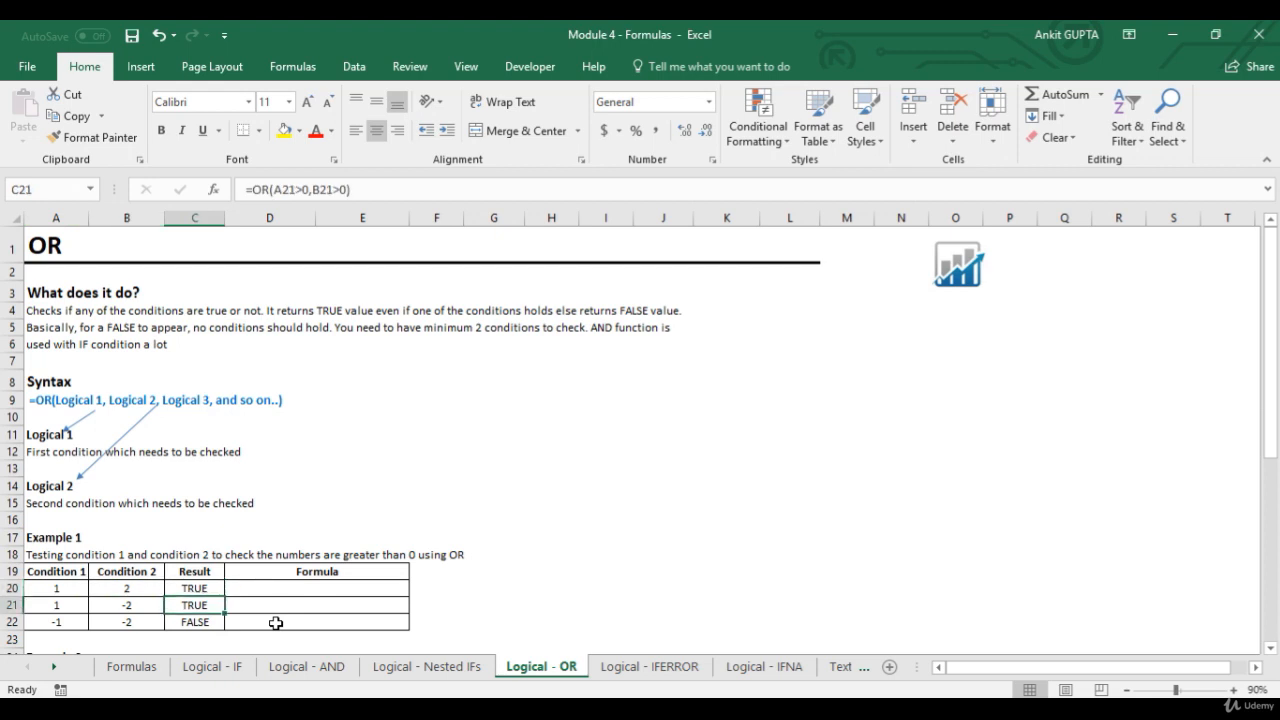
{"action": "key", "text": "Left"}
{"action": "key", "text": "Left"}
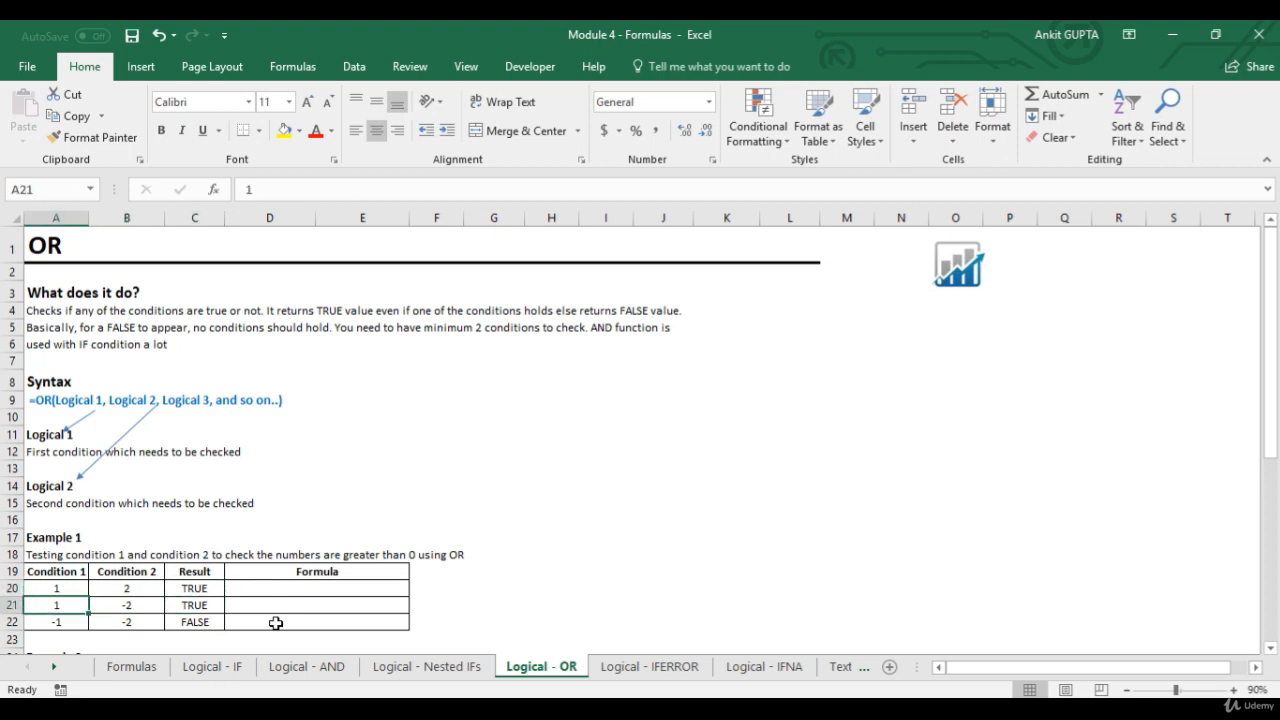
{"action": "key", "text": "Right"}
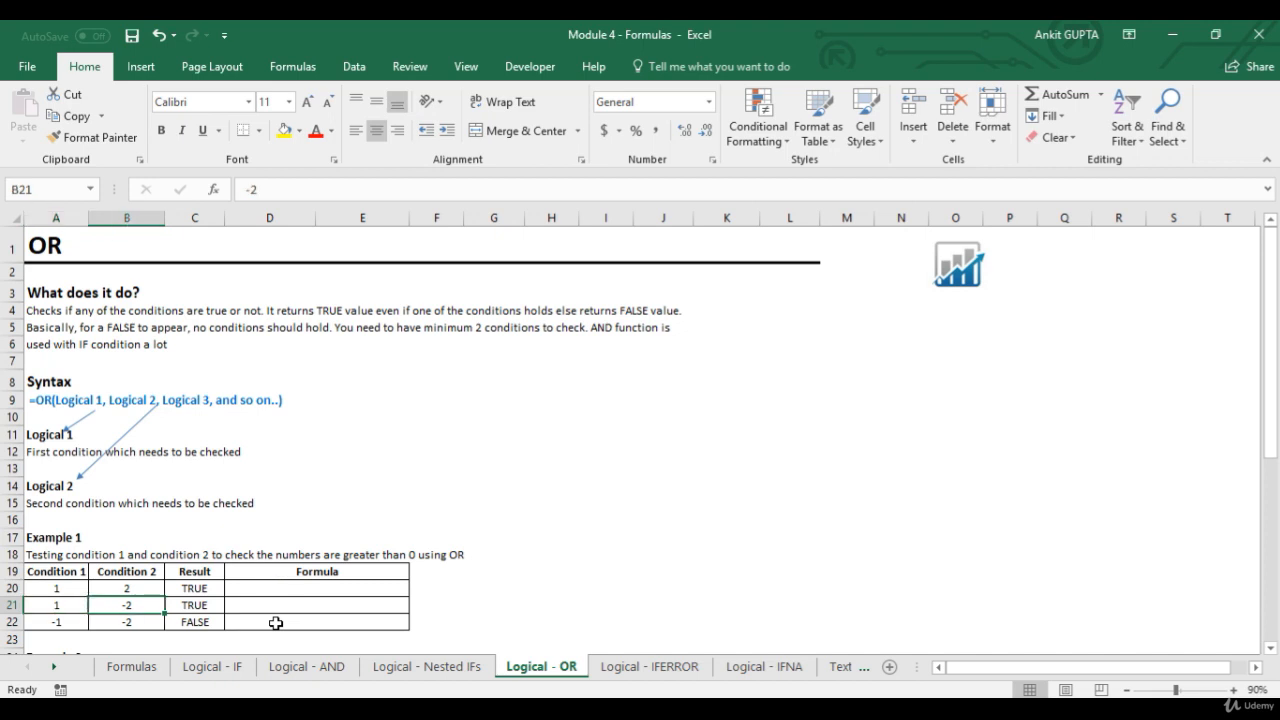
{"action": "key", "text": "Left"}
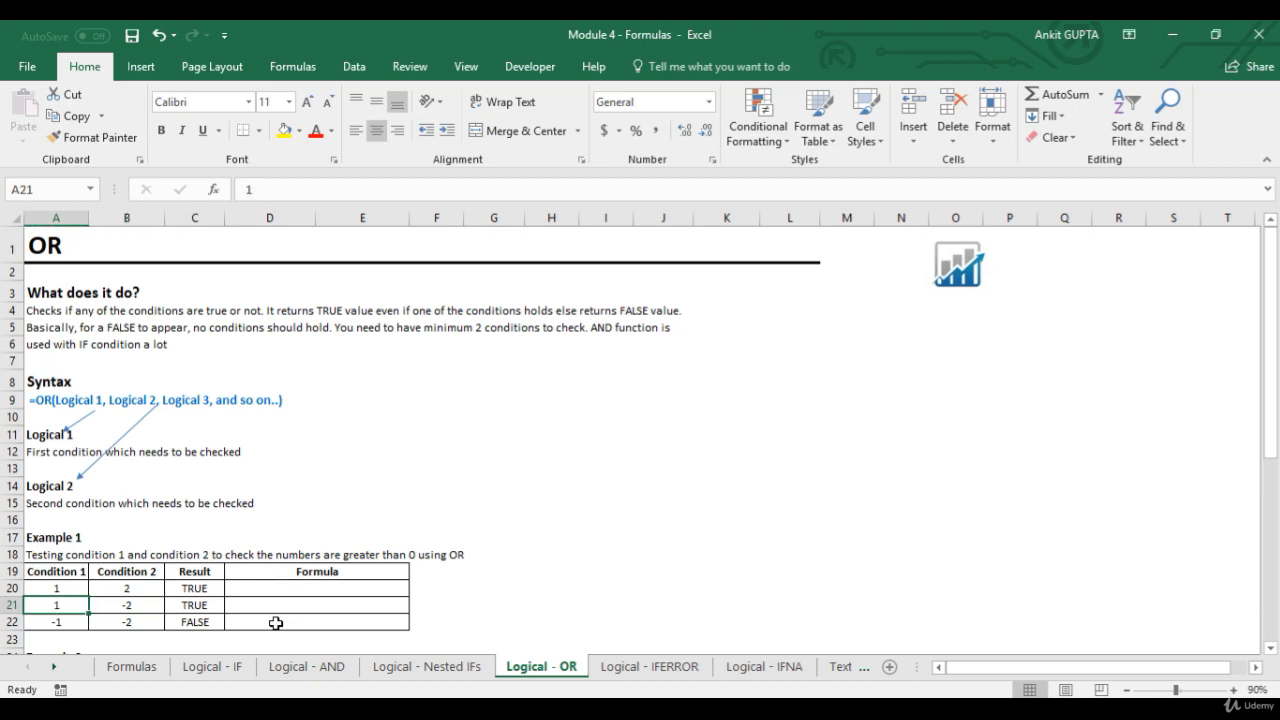
{"action": "key", "text": "Right"}
{"action": "key", "text": "Right"}
{"action": "key", "text": "Down"}
{"action": "key", "text": "Left"}
{"action": "key", "text": "Left"}
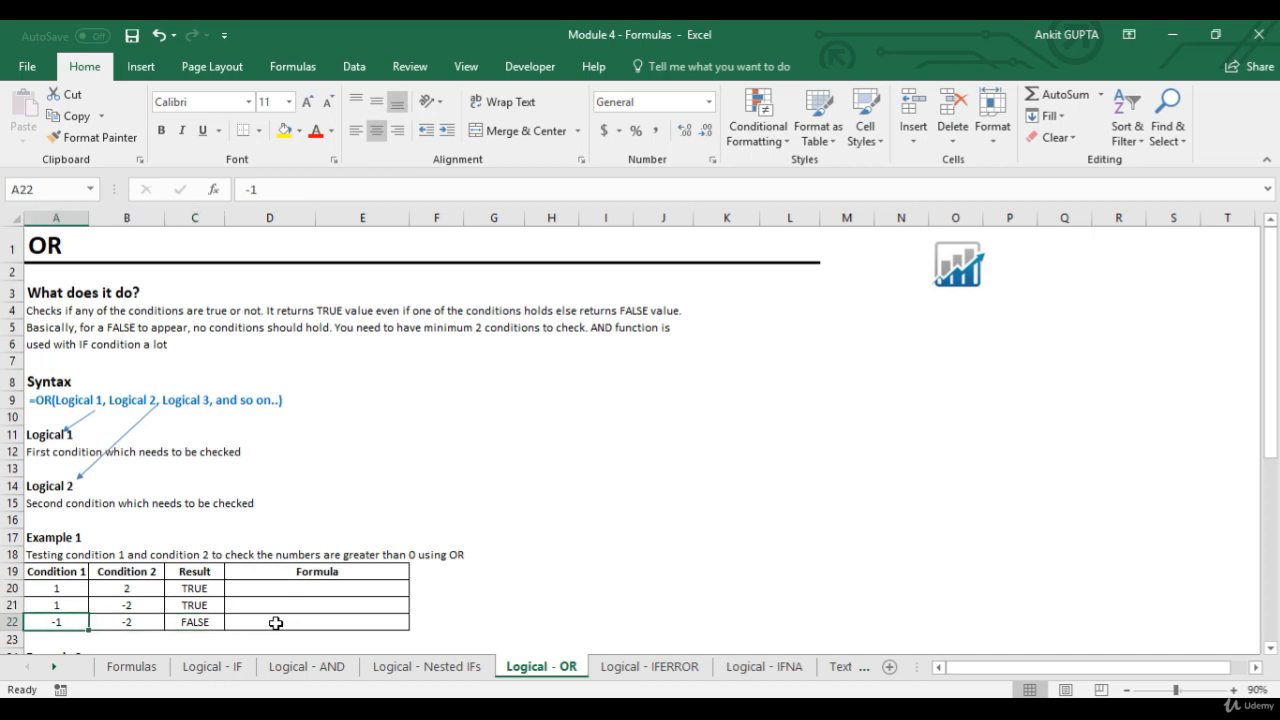
{"action": "key", "text": "Right"}
{"action": "key", "text": "Right"}
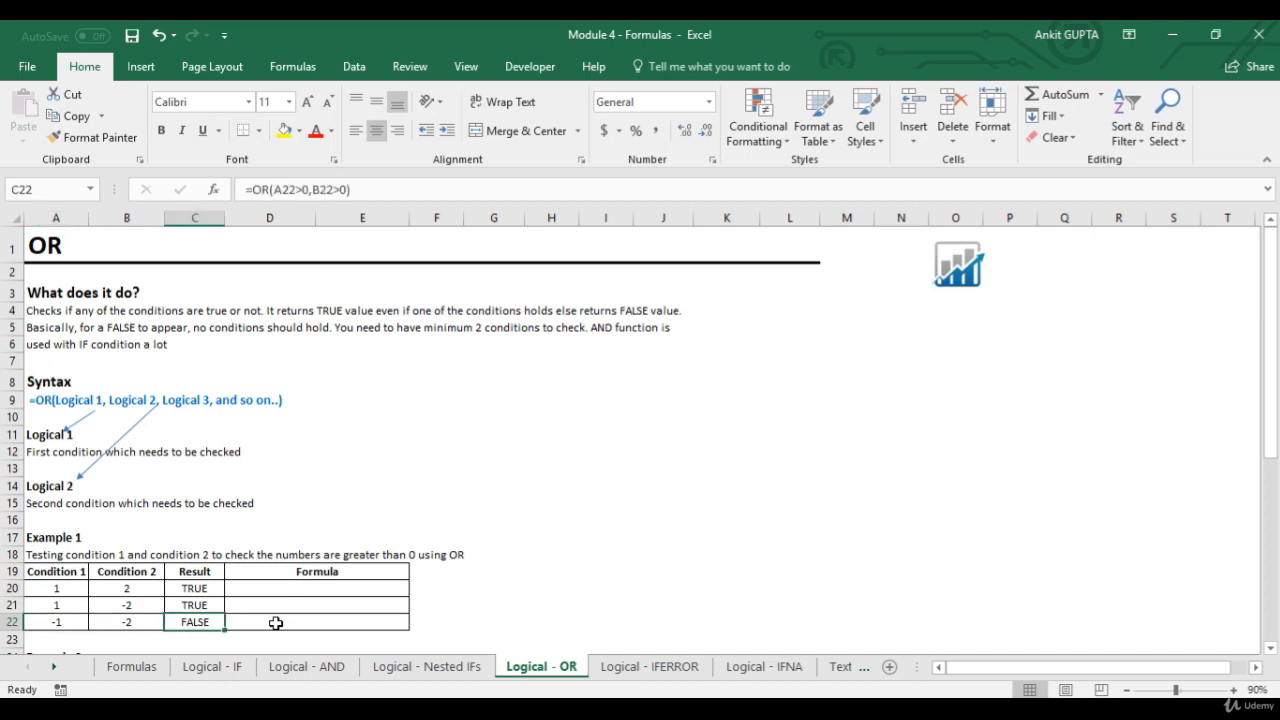
Review the IF with OR pass/fail formulas in Example 2 and the GOOD increment exercise on the Logical - OR sheet.
{"action": "scroll", "coordinate": [282, 622], "scroll_direction": "down", "scroll_amount": 3}
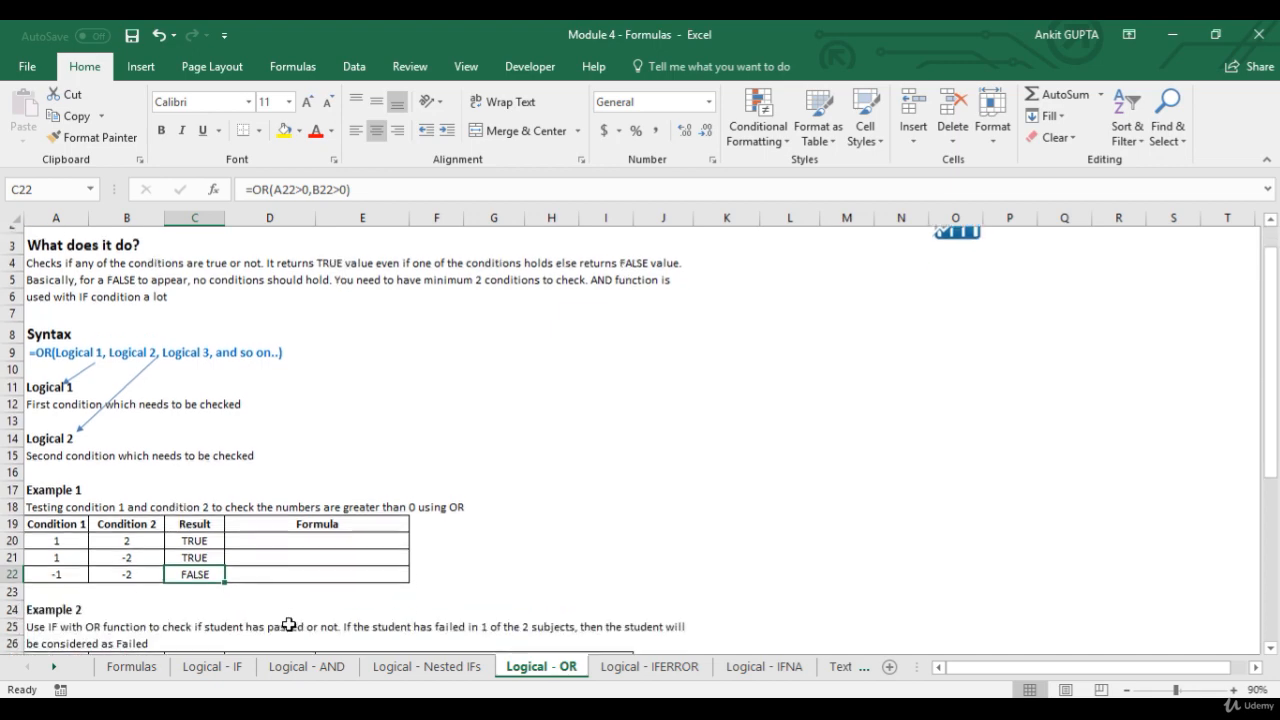
{"action": "scroll", "coordinate": [288, 622], "scroll_direction": "down", "scroll_amount": 1}
{"action": "scroll", "coordinate": [239, 601], "scroll_direction": "down", "scroll_amount": 2}
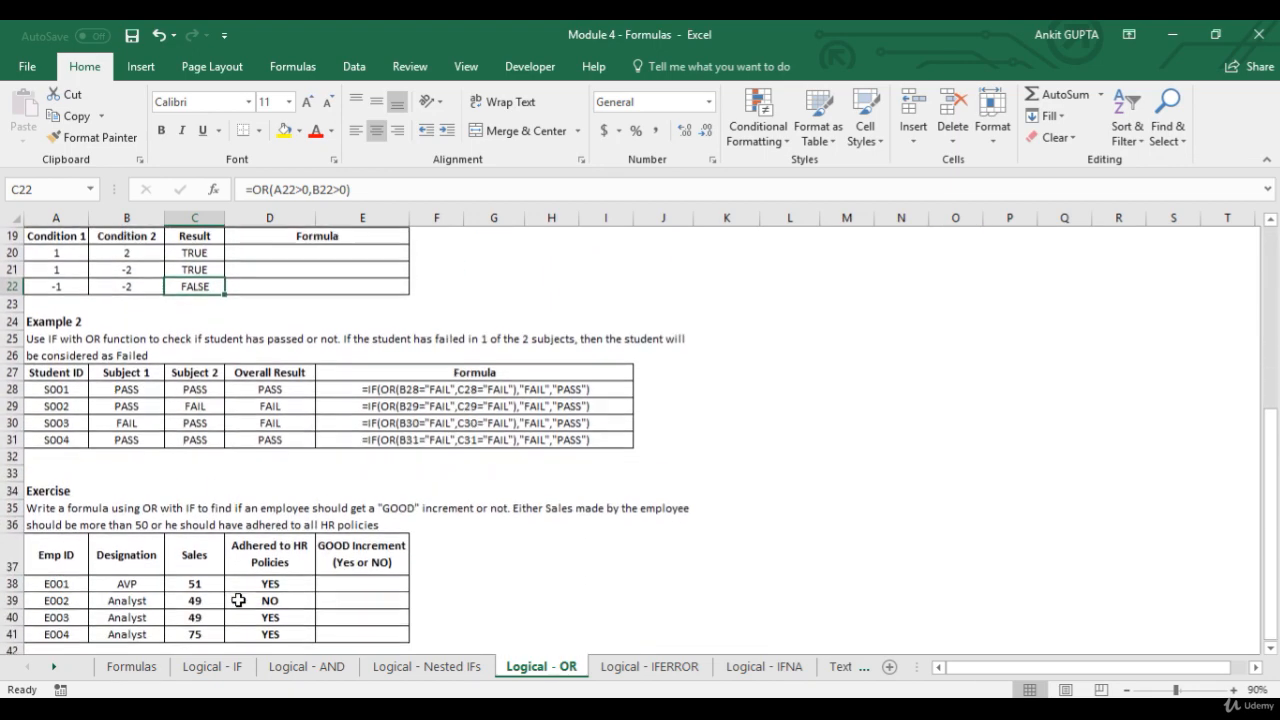